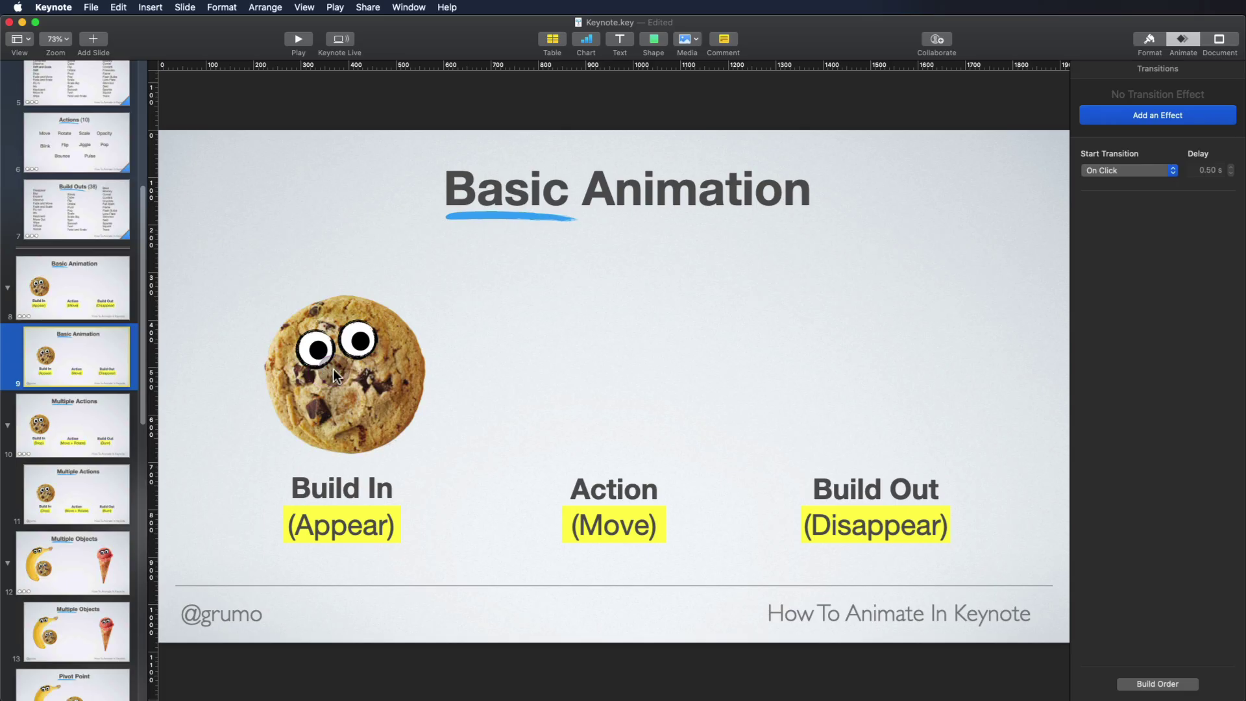
Step: Give the googly-eyed cookie an Appear build-in and preview it
click(334, 369)
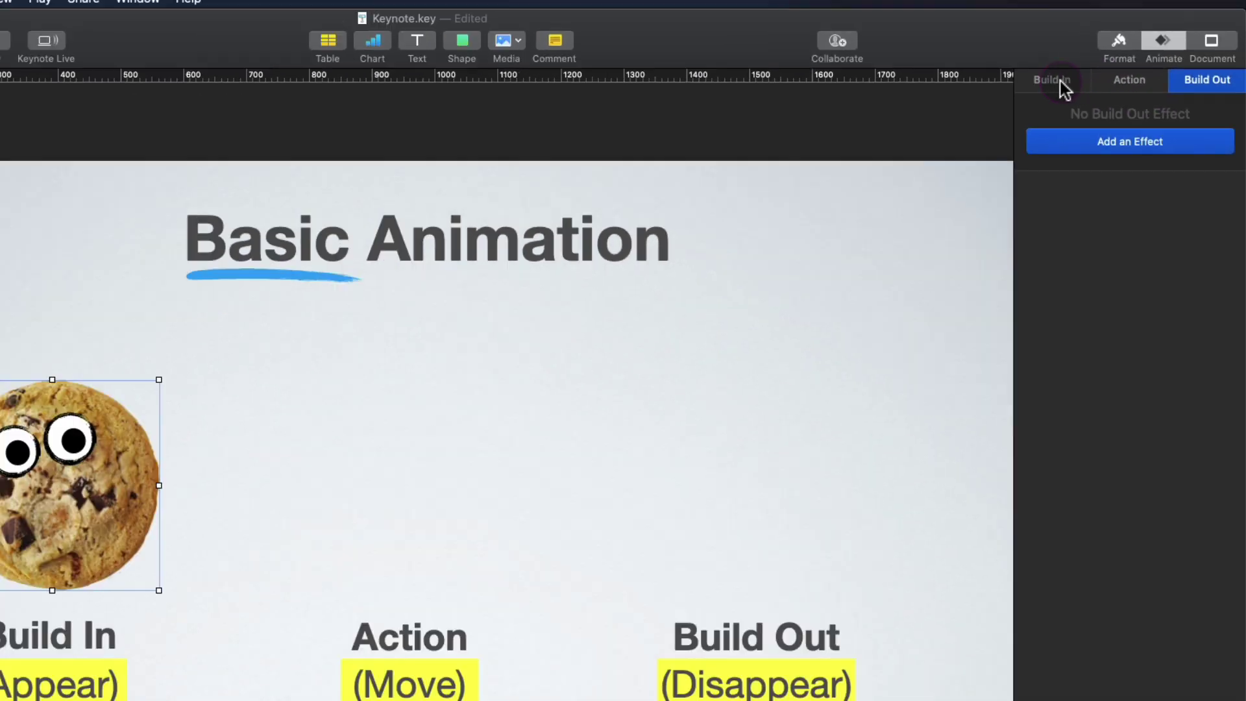
click(1061, 81)
click(1130, 141)
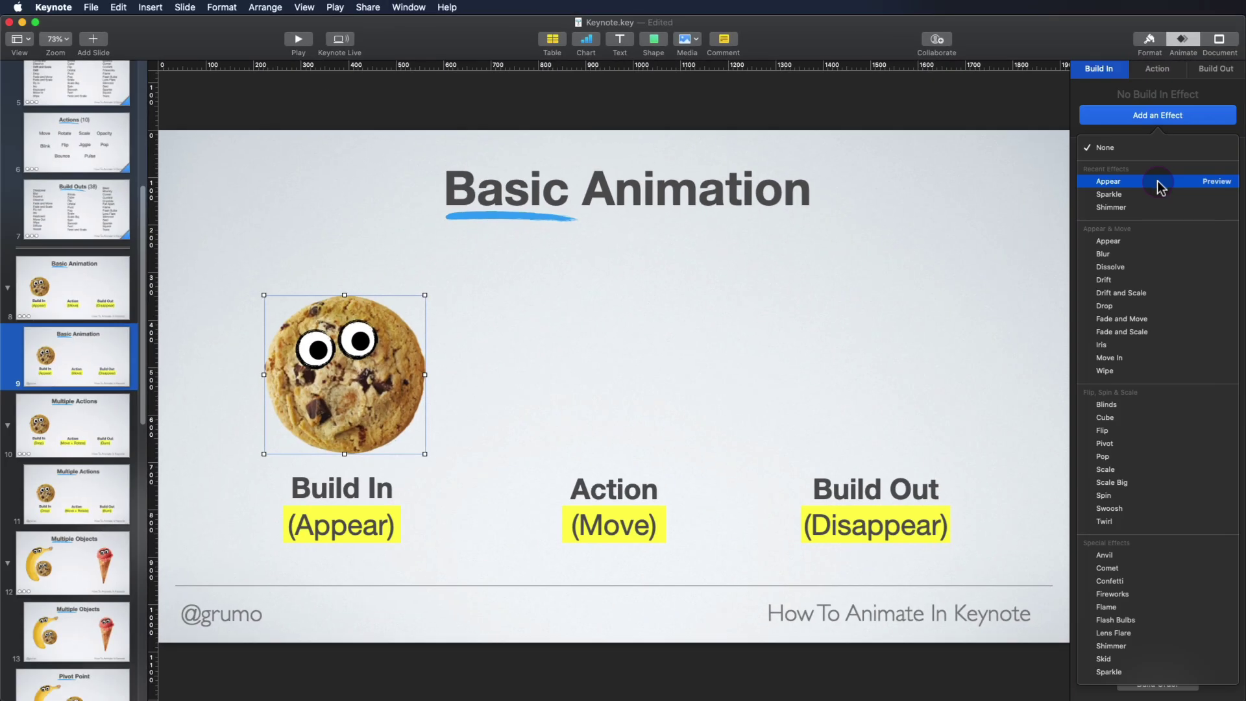
click(1140, 243)
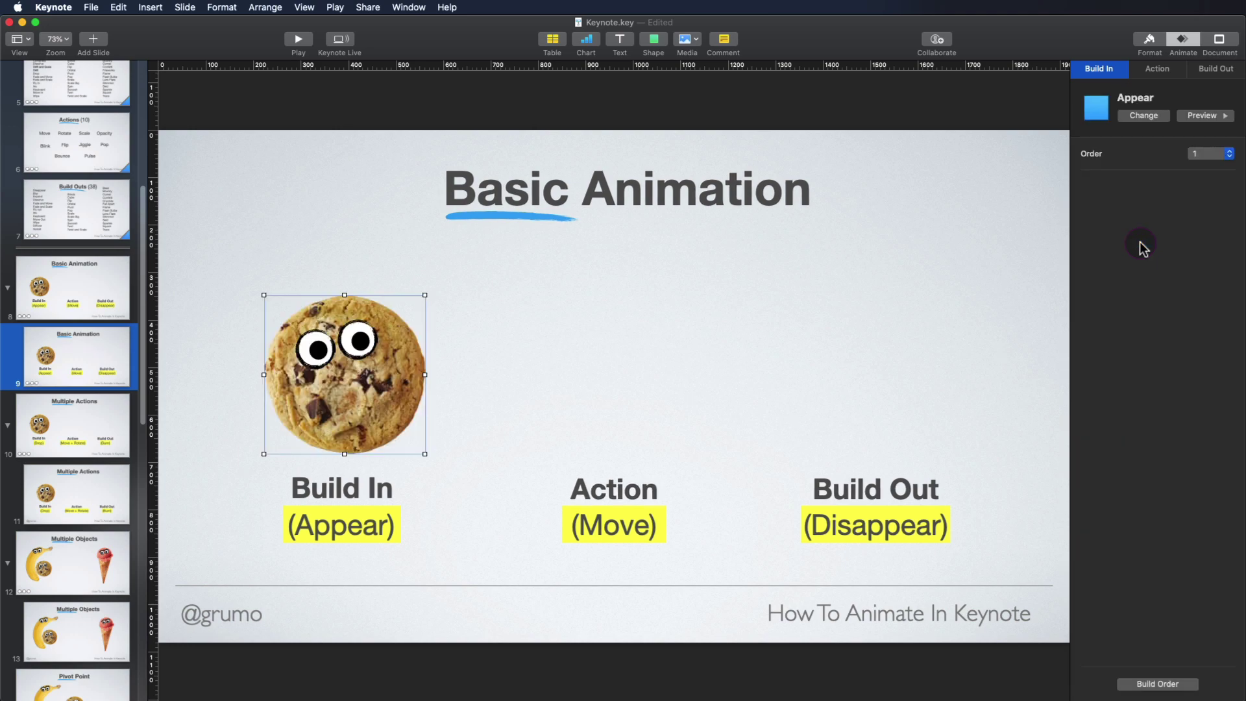
click(1202, 115)
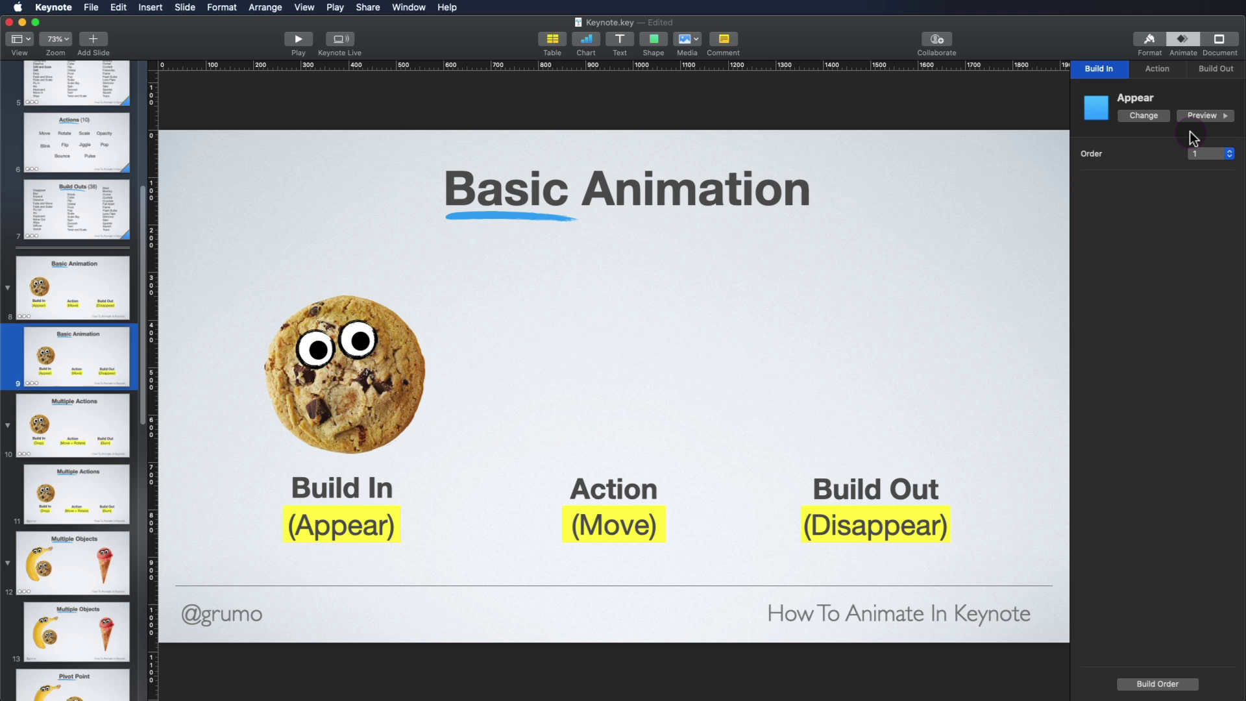
click(1172, 73)
Step: Add a 1.50 s Move action sending the cookie right to above the Build Out label
click(1171, 111)
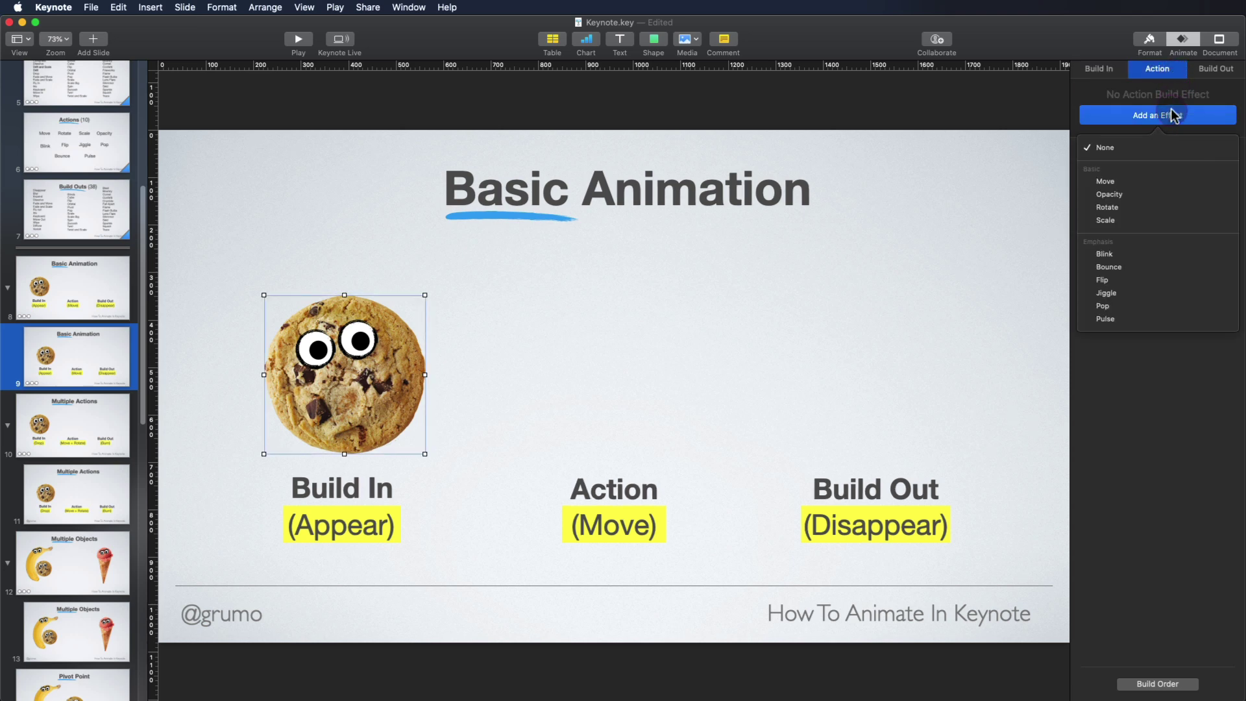
click(1135, 181)
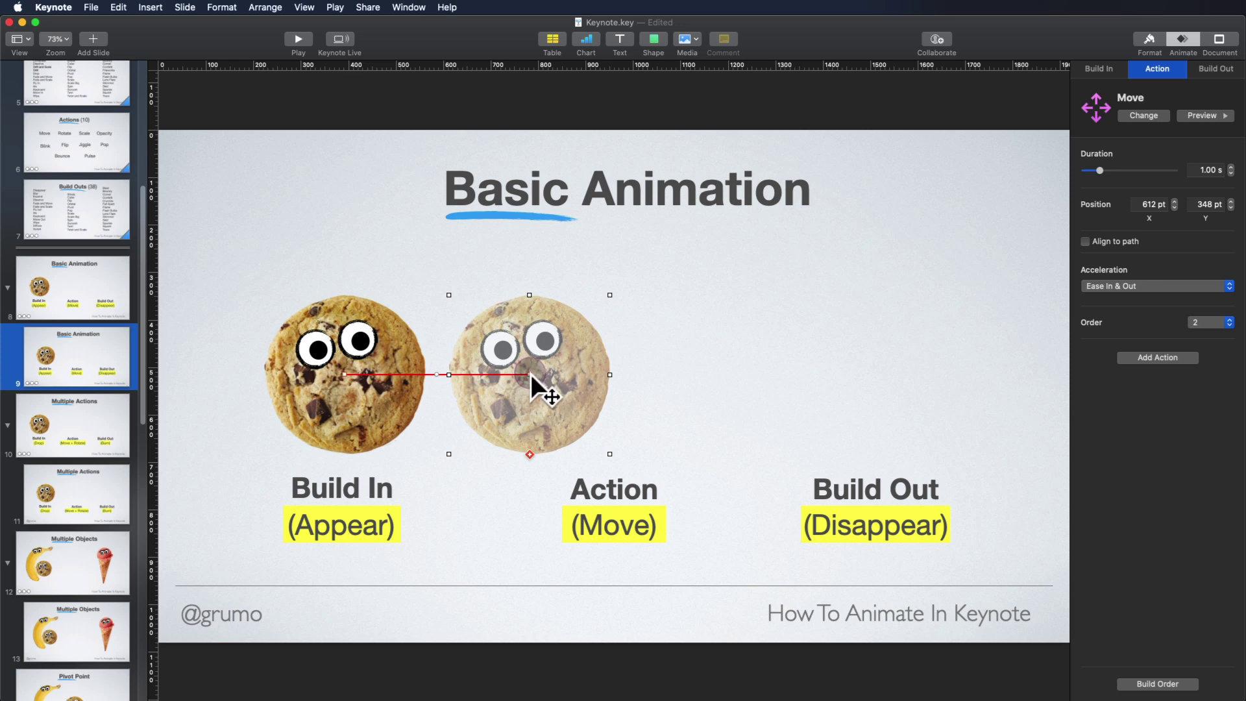
drag(532, 376, 879, 377)
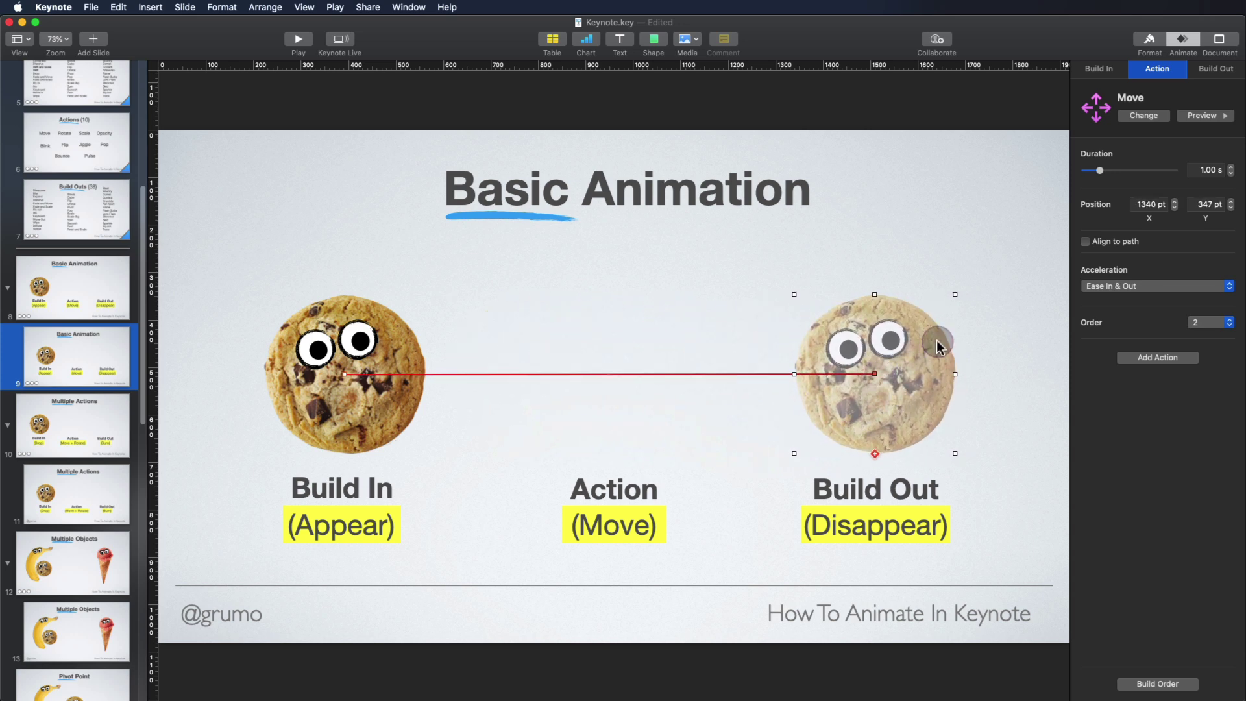
click(1231, 166)
click(1231, 167)
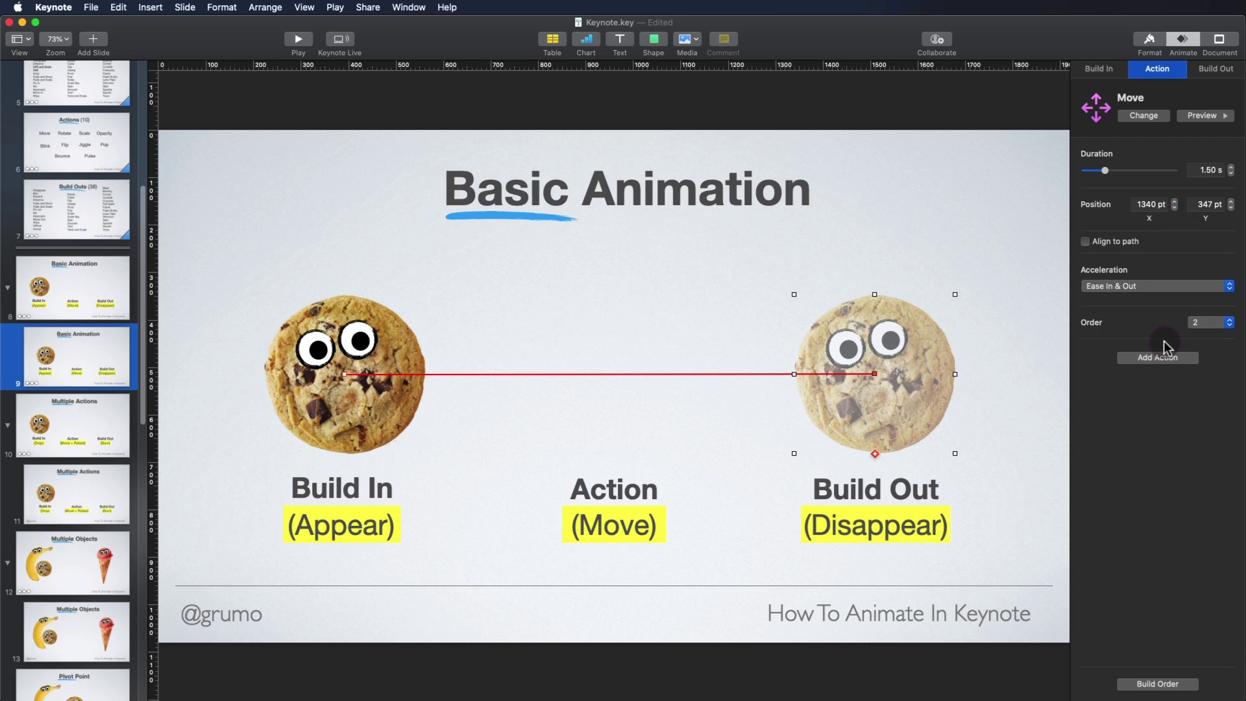
Step: Give the cookie a Disappear build-out as its third build
click(1224, 68)
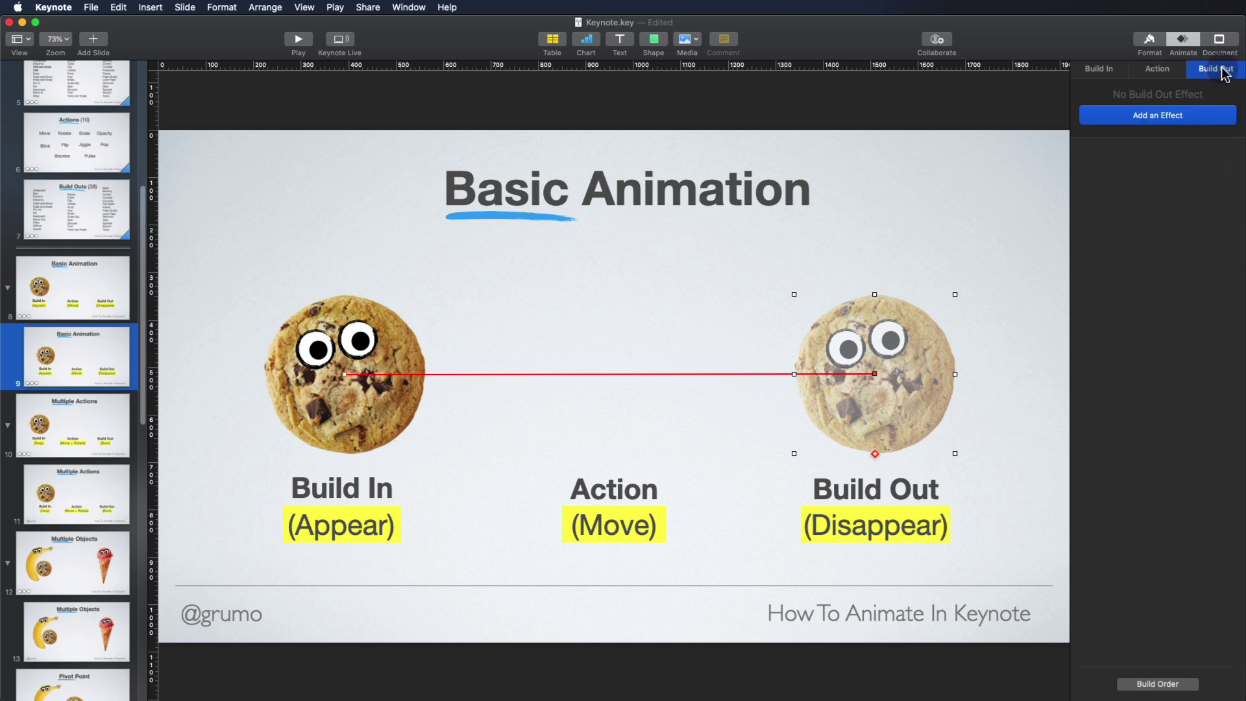
click(1141, 118)
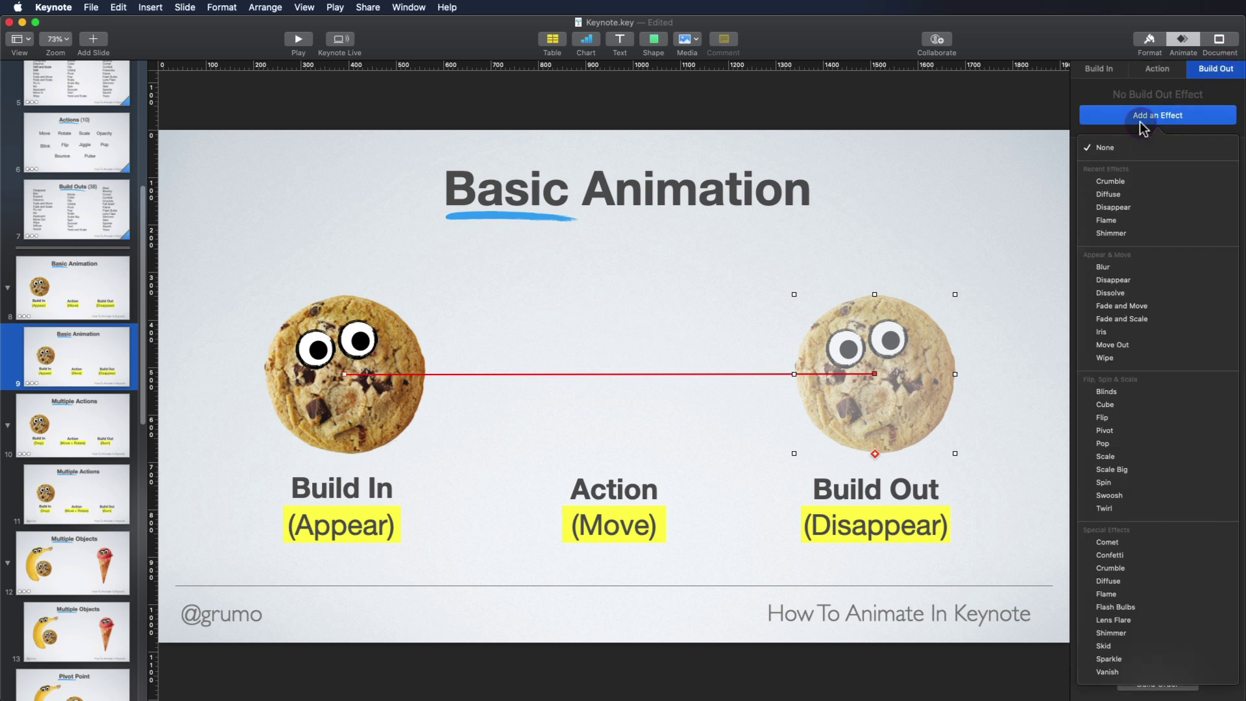
click(1129, 204)
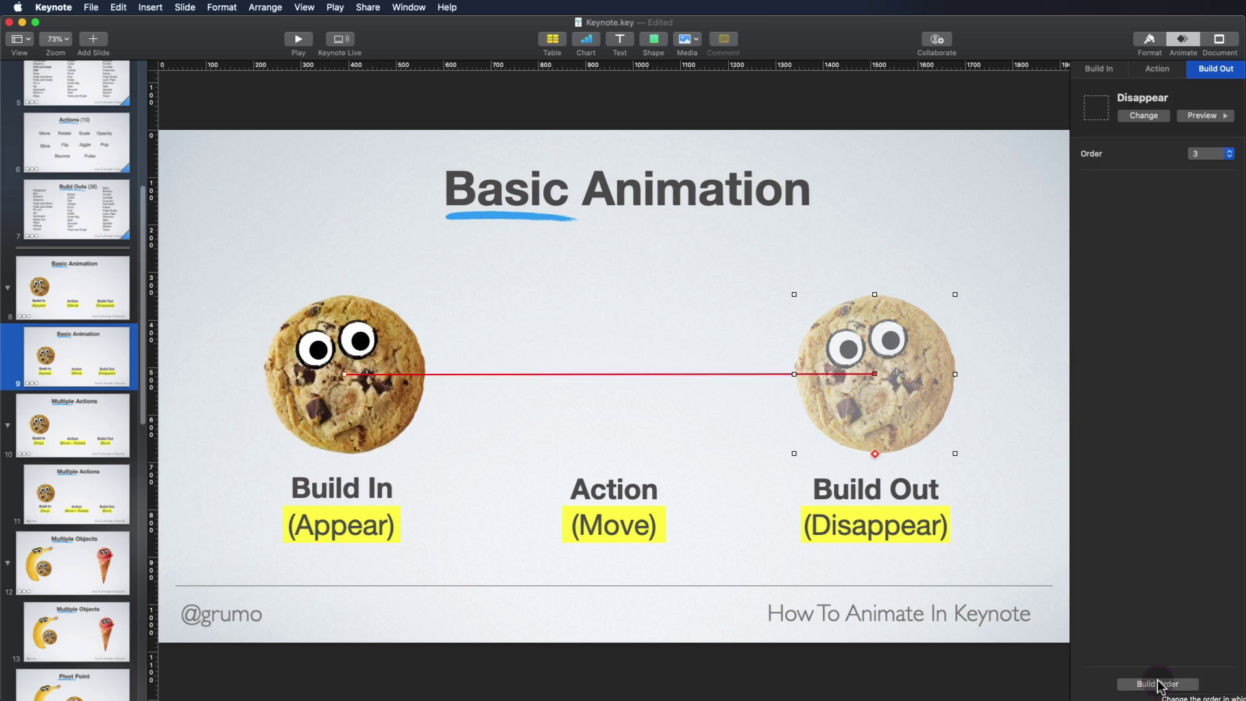
click(339, 7)
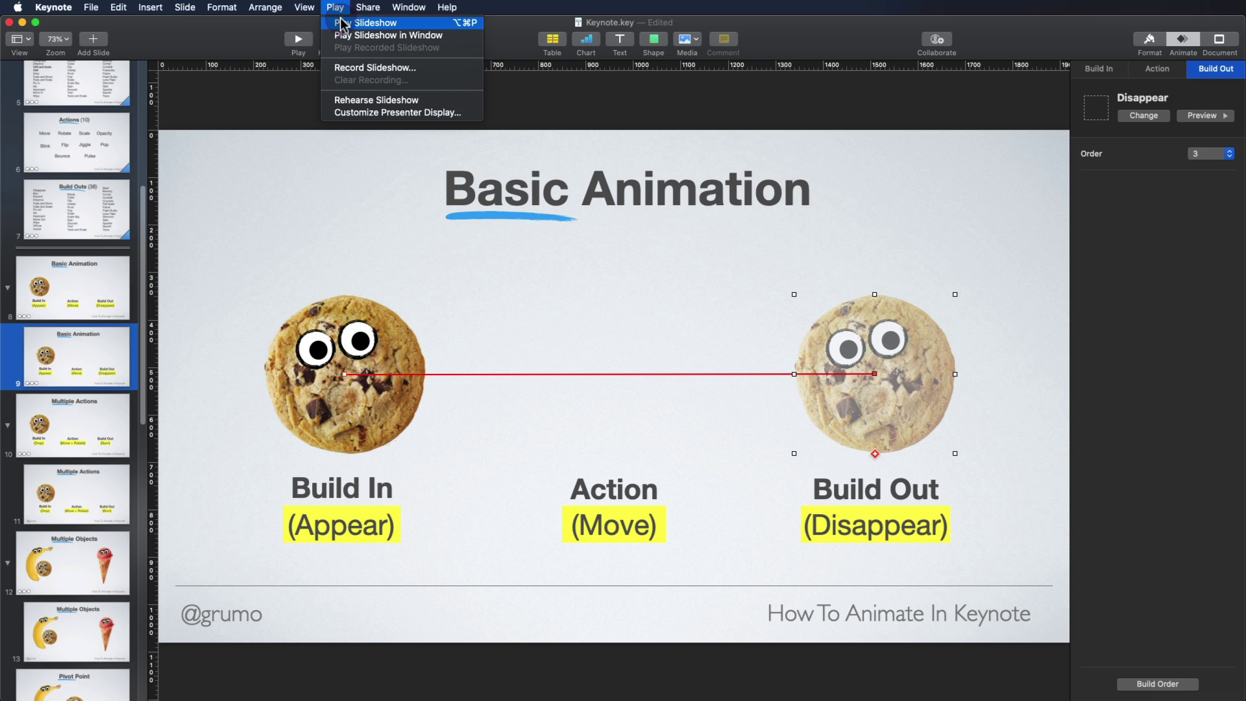
click(1173, 488)
click(1168, 684)
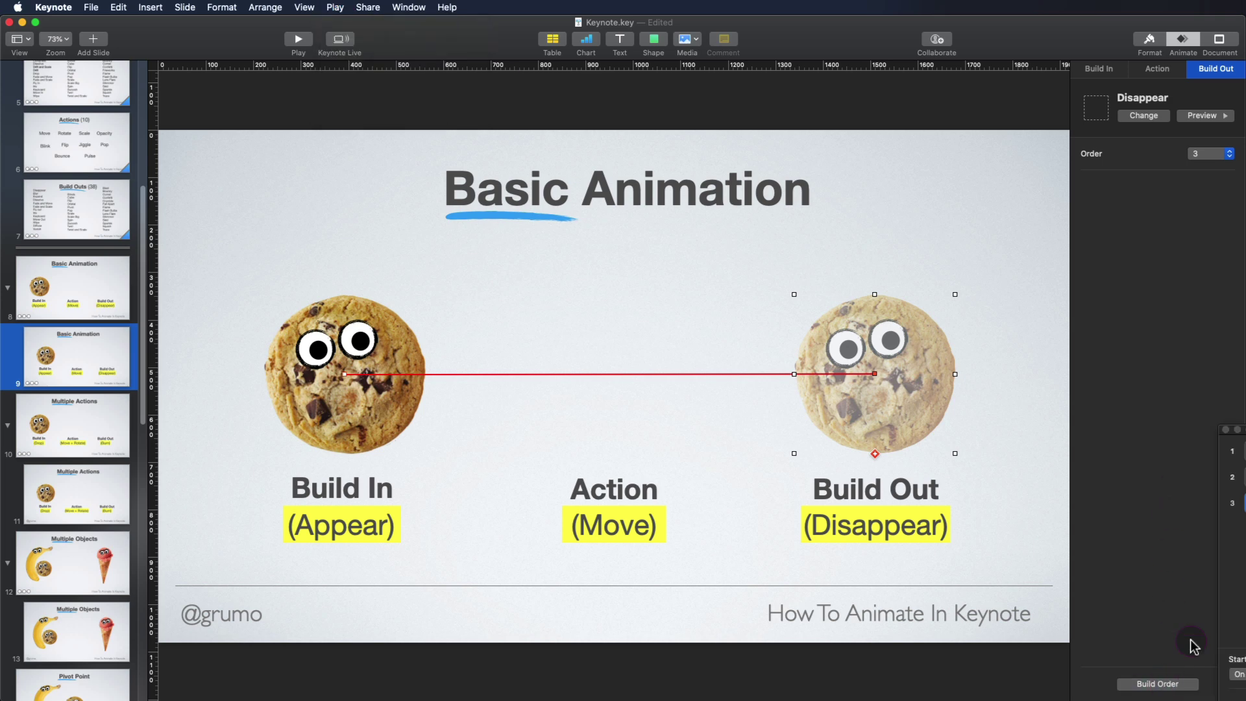
Step: Arrange the Build Order window and preview the Appear, Move and Disappear sequence
drag(1233, 306, 1148, 330)
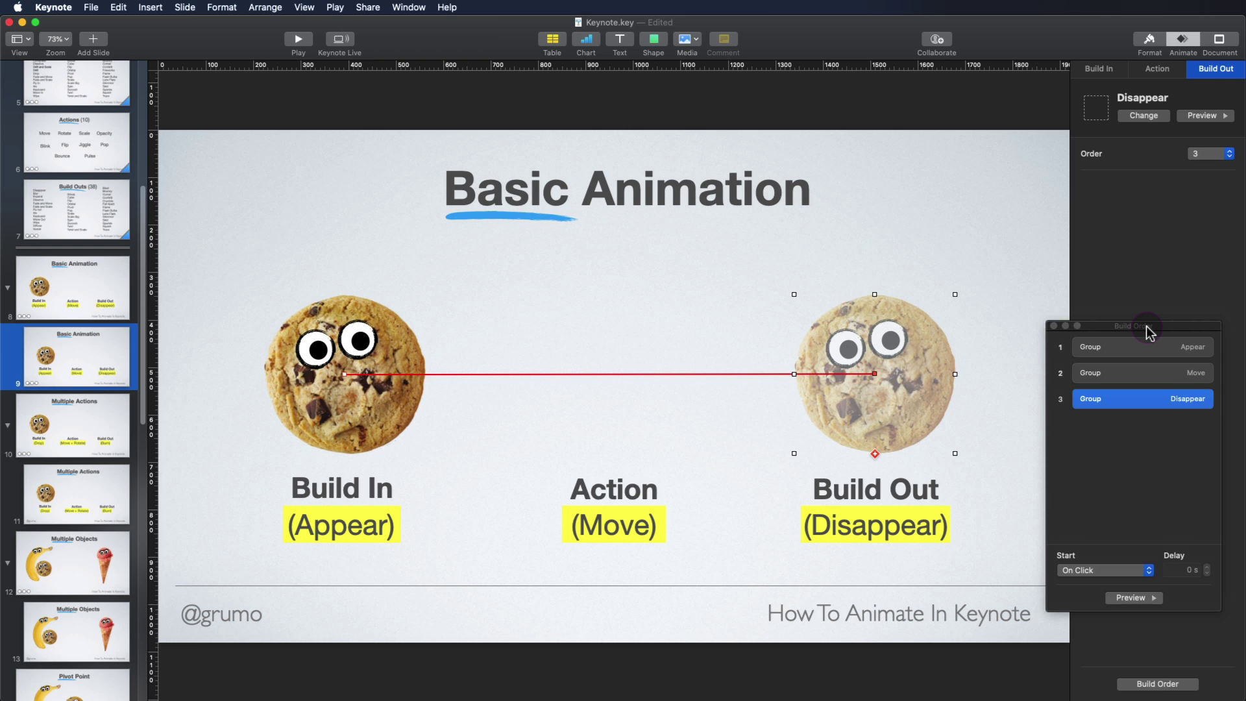
drag(1146, 399, 1142, 336)
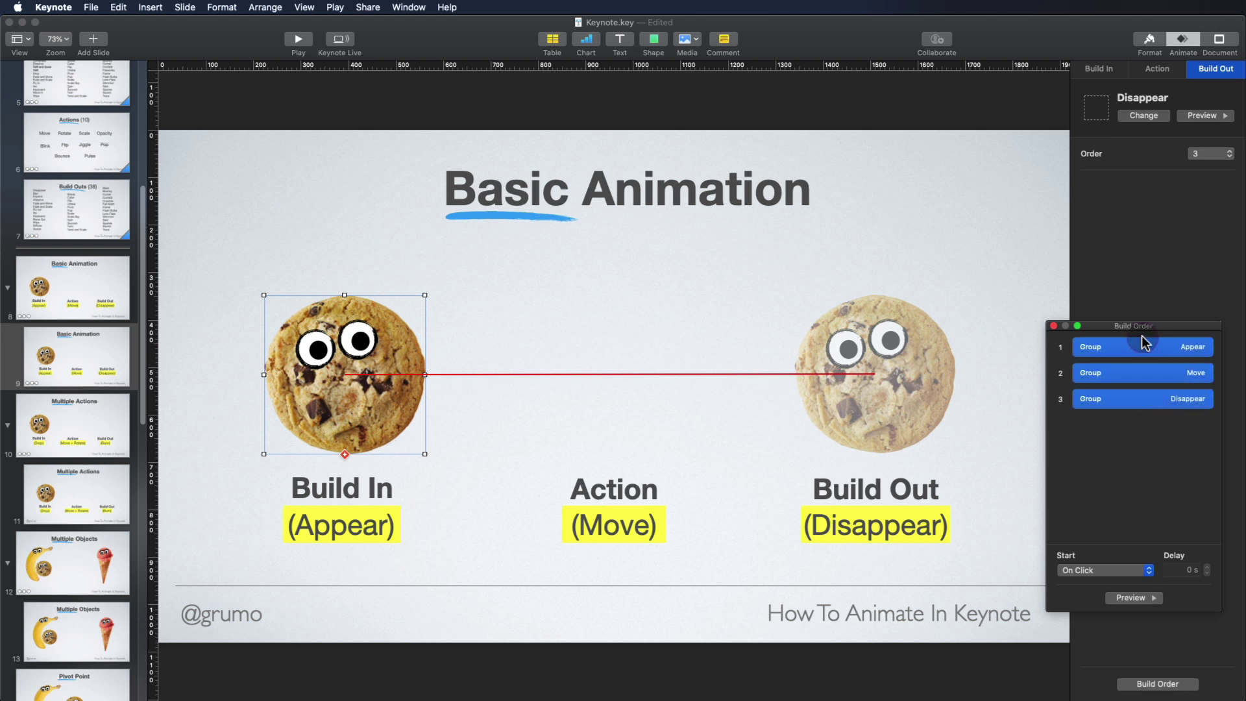
click(1149, 593)
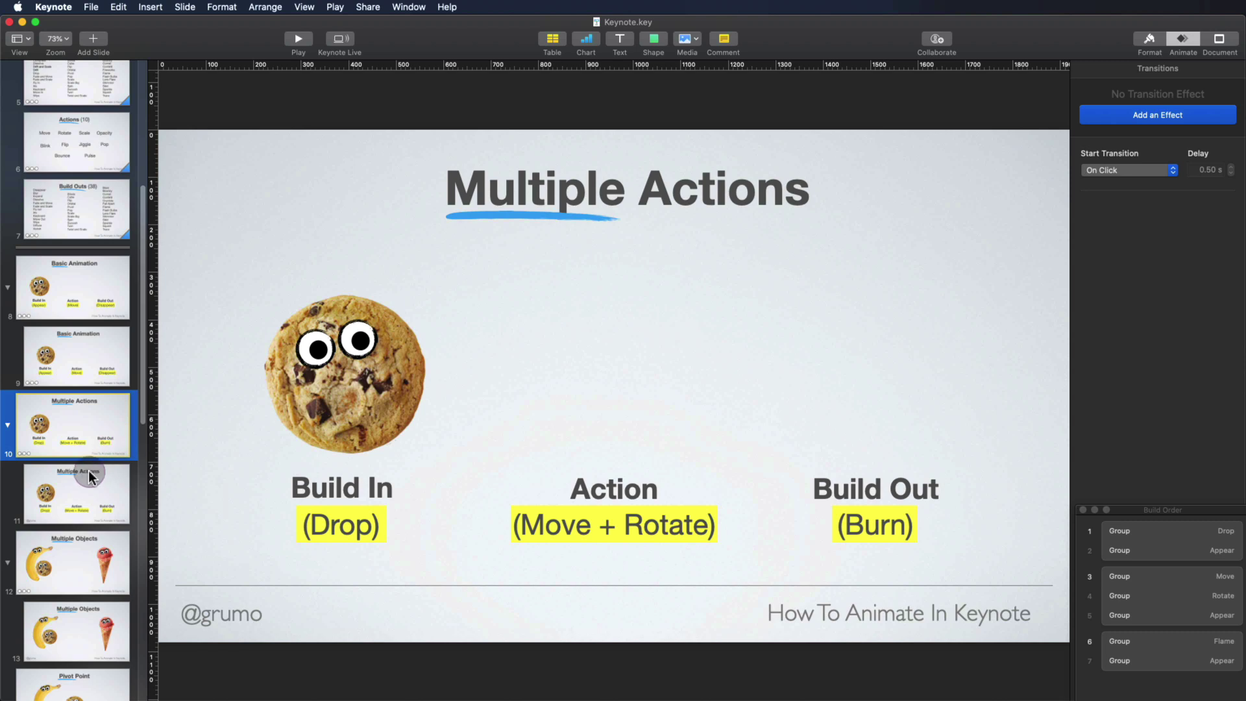
Step: On the Multiple Actions slide, give the cookie a Drop build-in
click(80, 480)
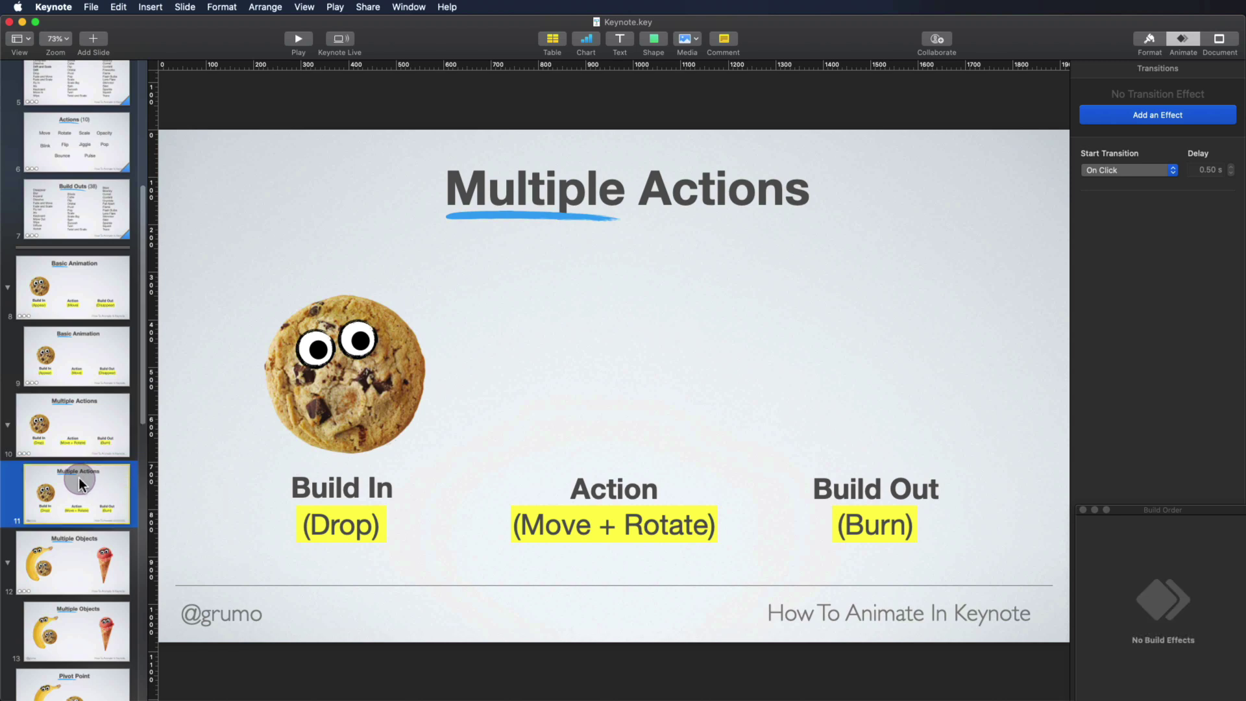
click(353, 373)
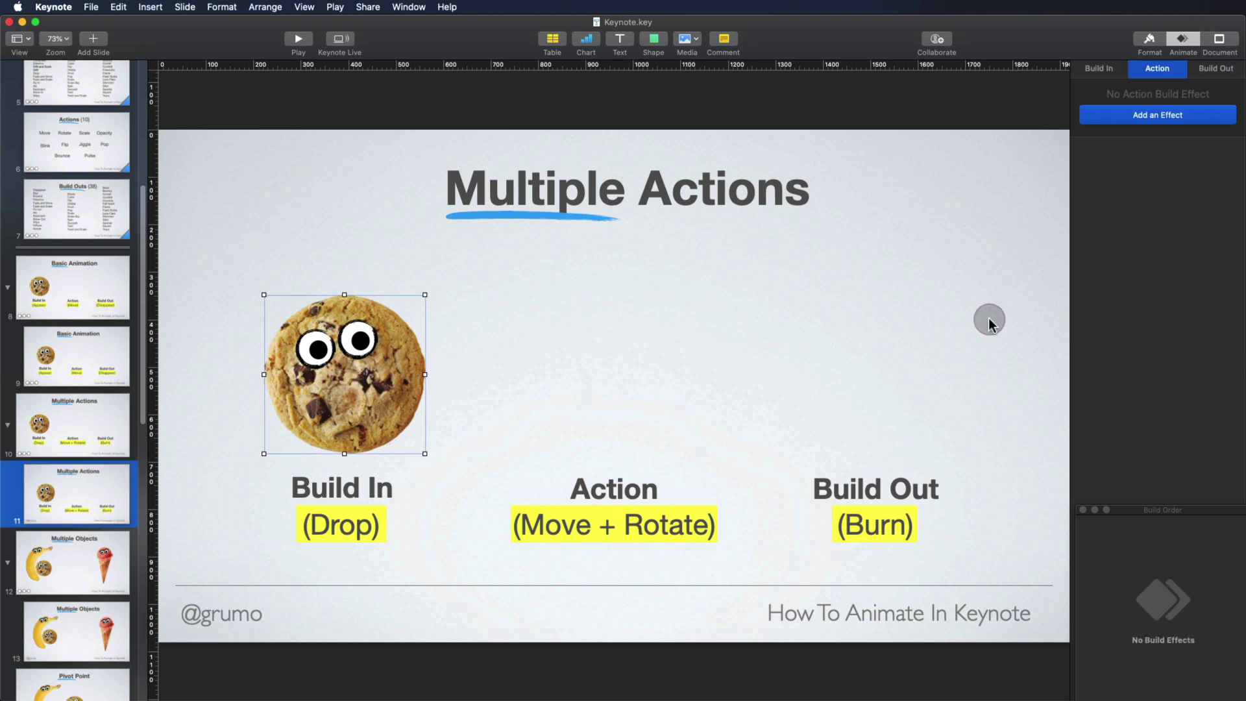
click(1107, 69)
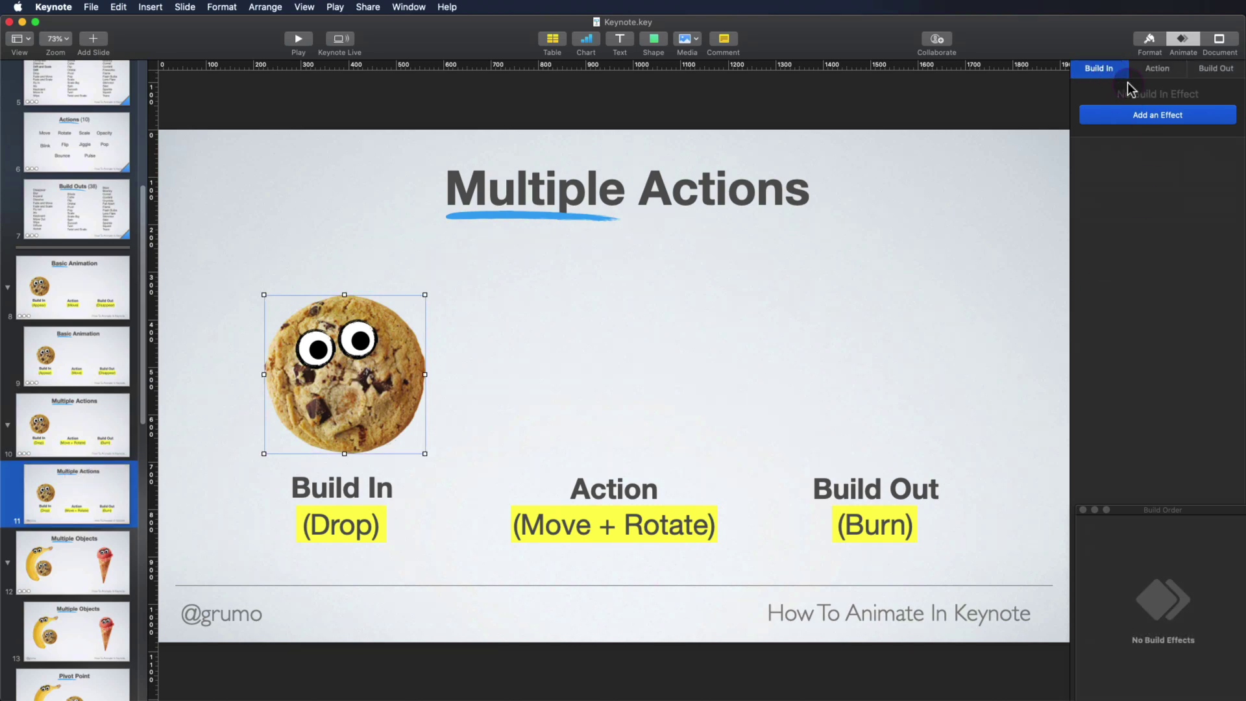
click(1158, 115)
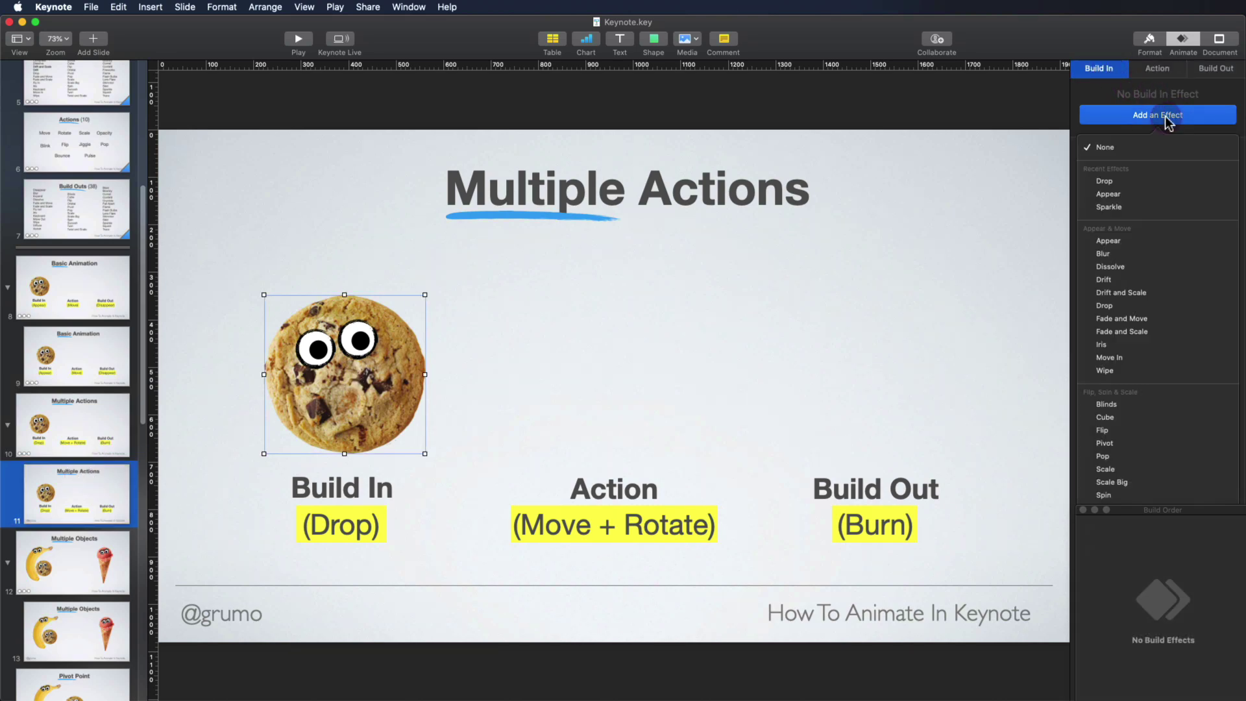
click(1105, 305)
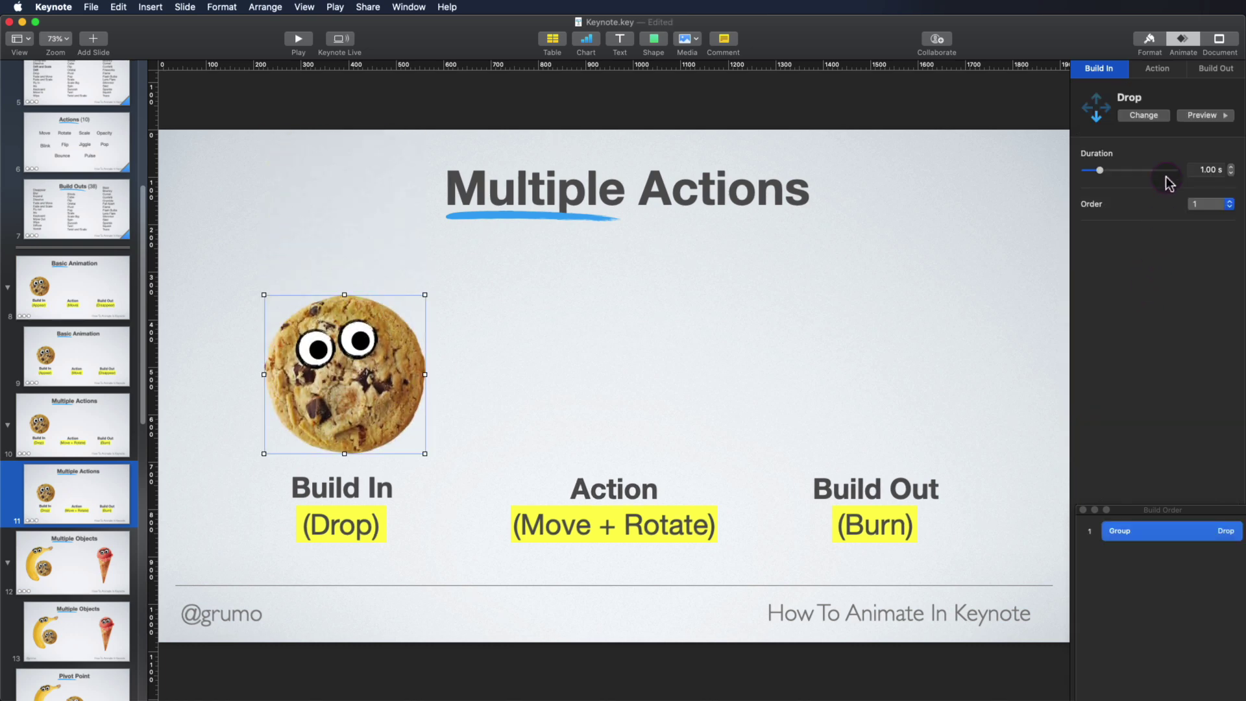
Step: Add a 1.50 s Move action taking the cookie right to above Build Out
click(1158, 69)
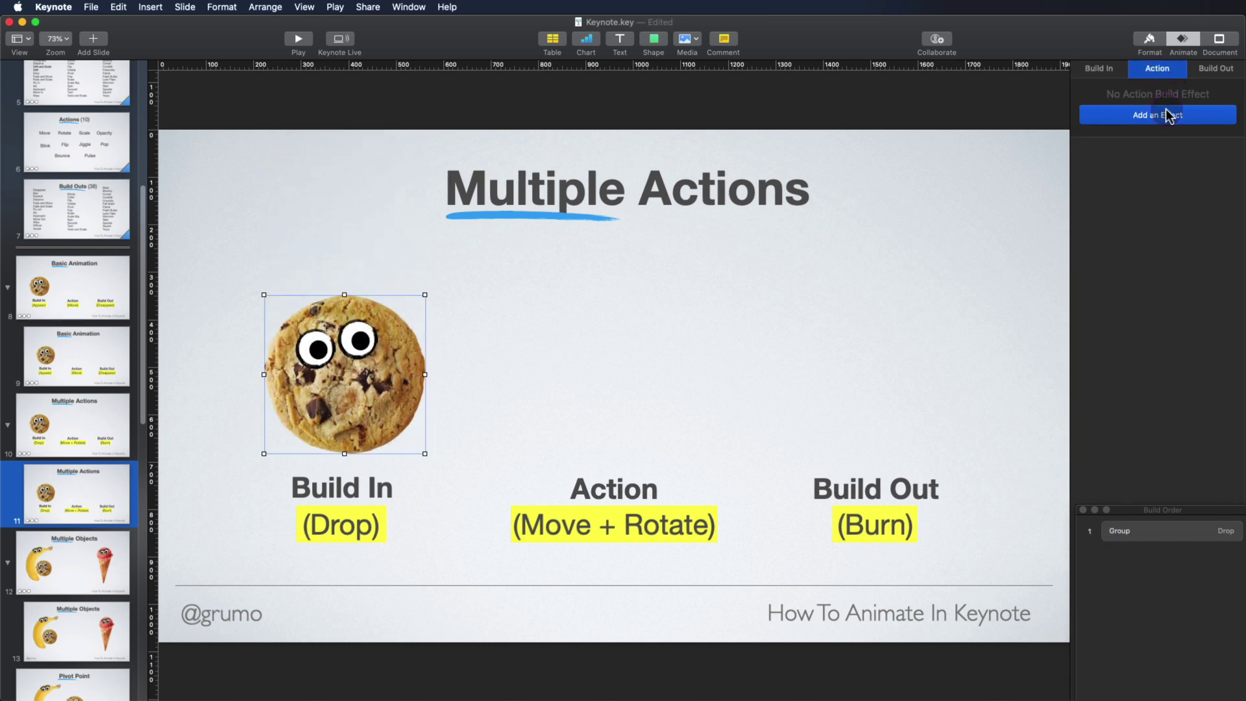
click(1168, 116)
click(1124, 176)
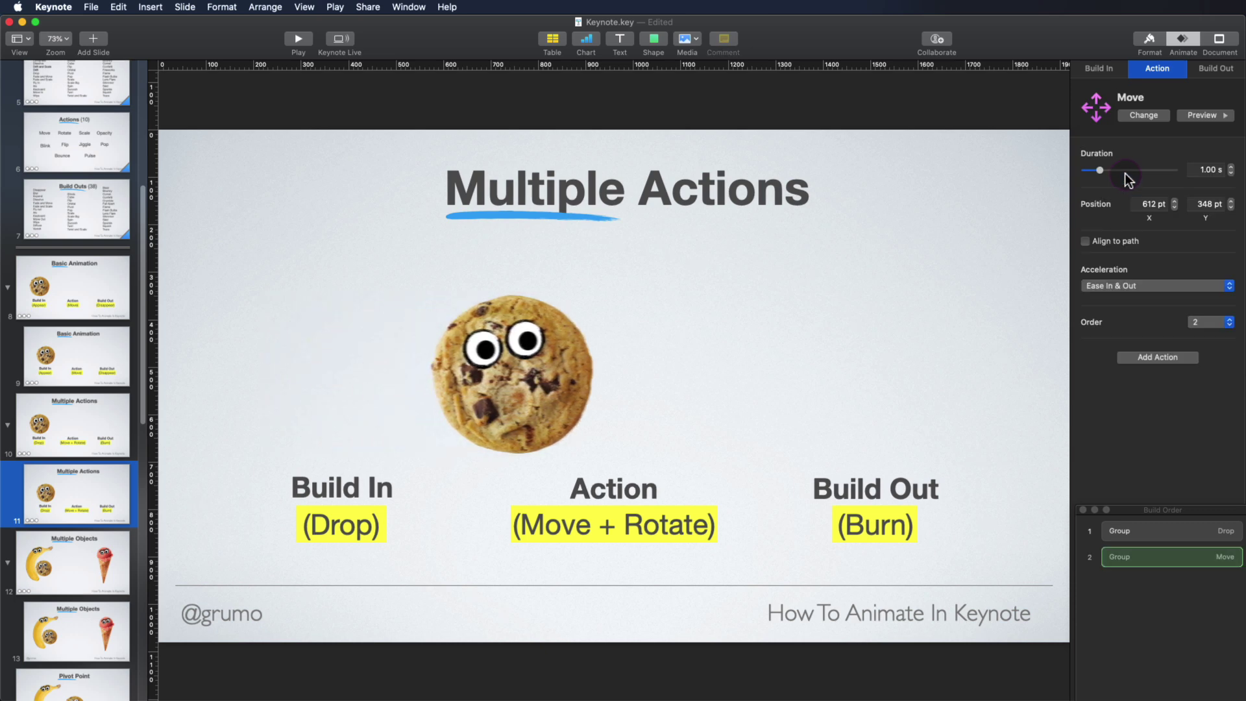
drag(529, 371, 873, 375)
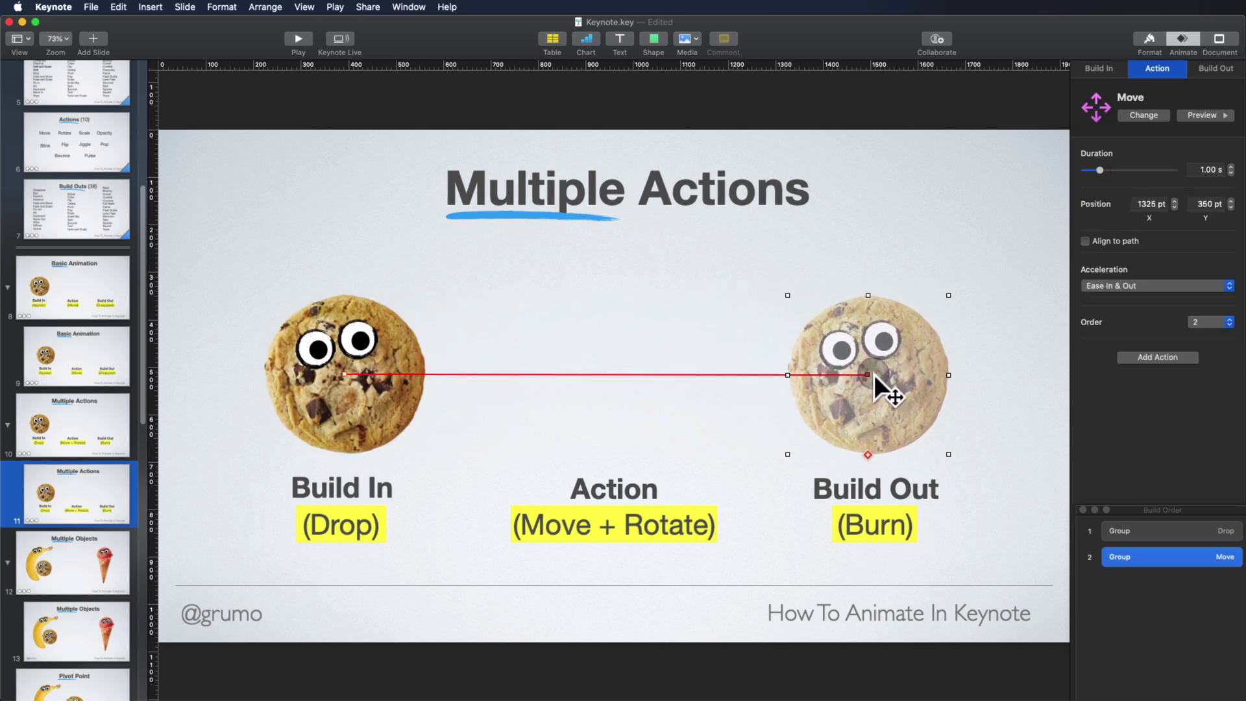
click(1231, 166)
click(1231, 166)
click(1162, 359)
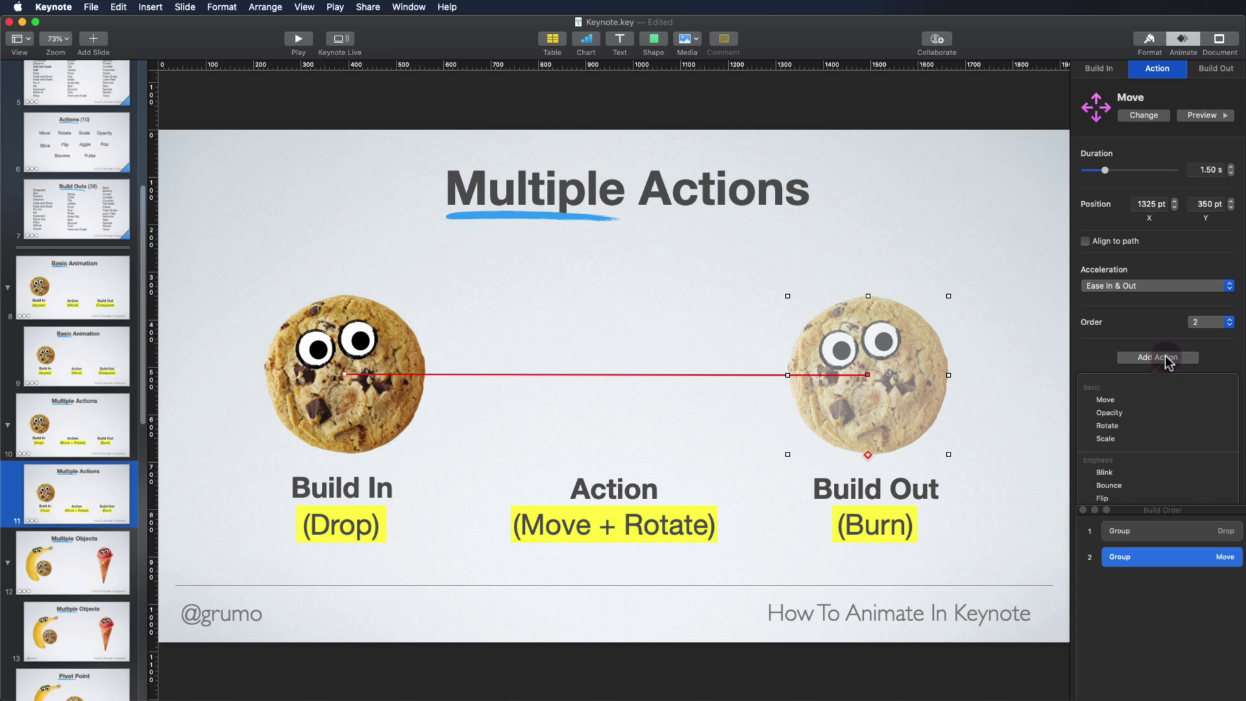
Step: Add a clockwise 240° Rotate lasting 1.50 s, then select all three cookie builds
click(1135, 428)
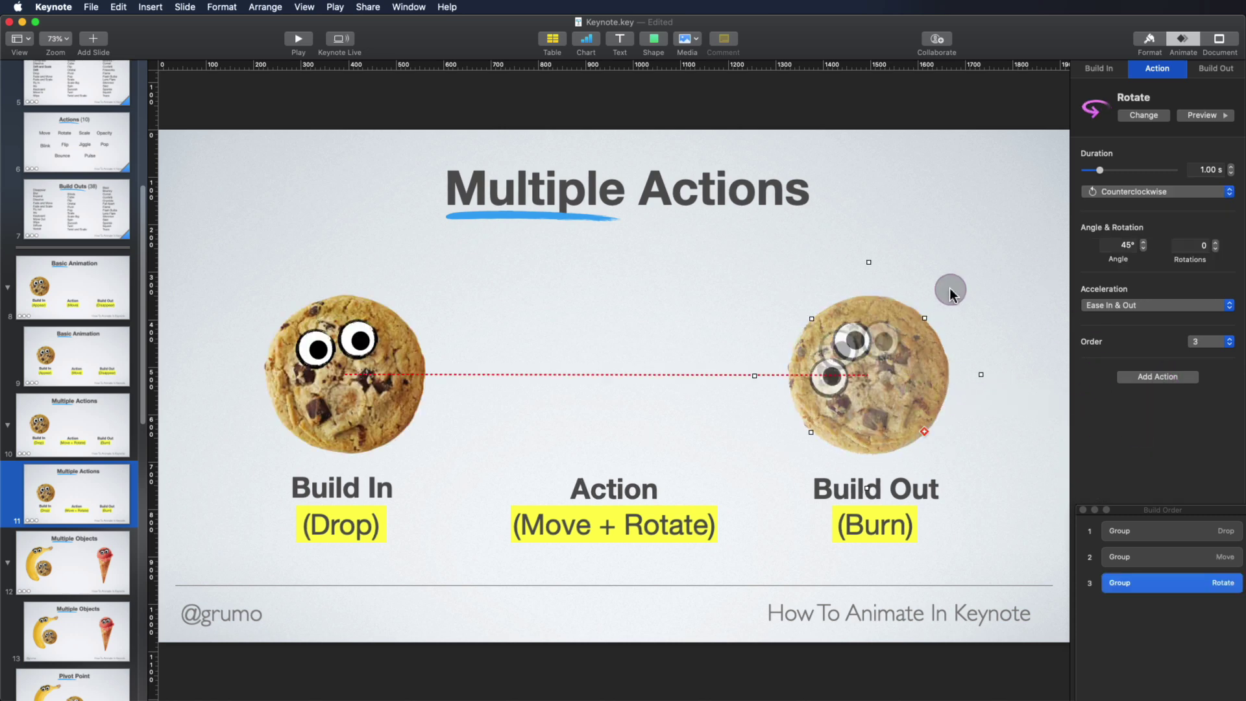
click(1133, 192)
click(1134, 193)
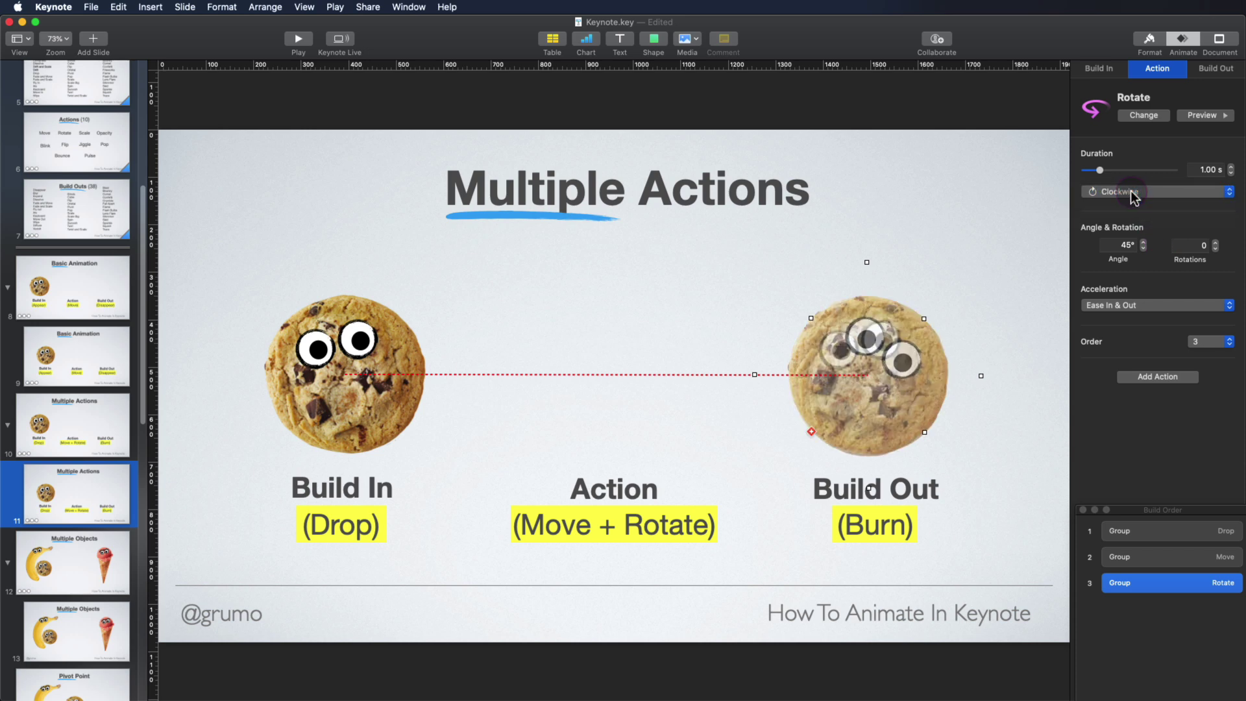
click(1232, 166)
click(1232, 166)
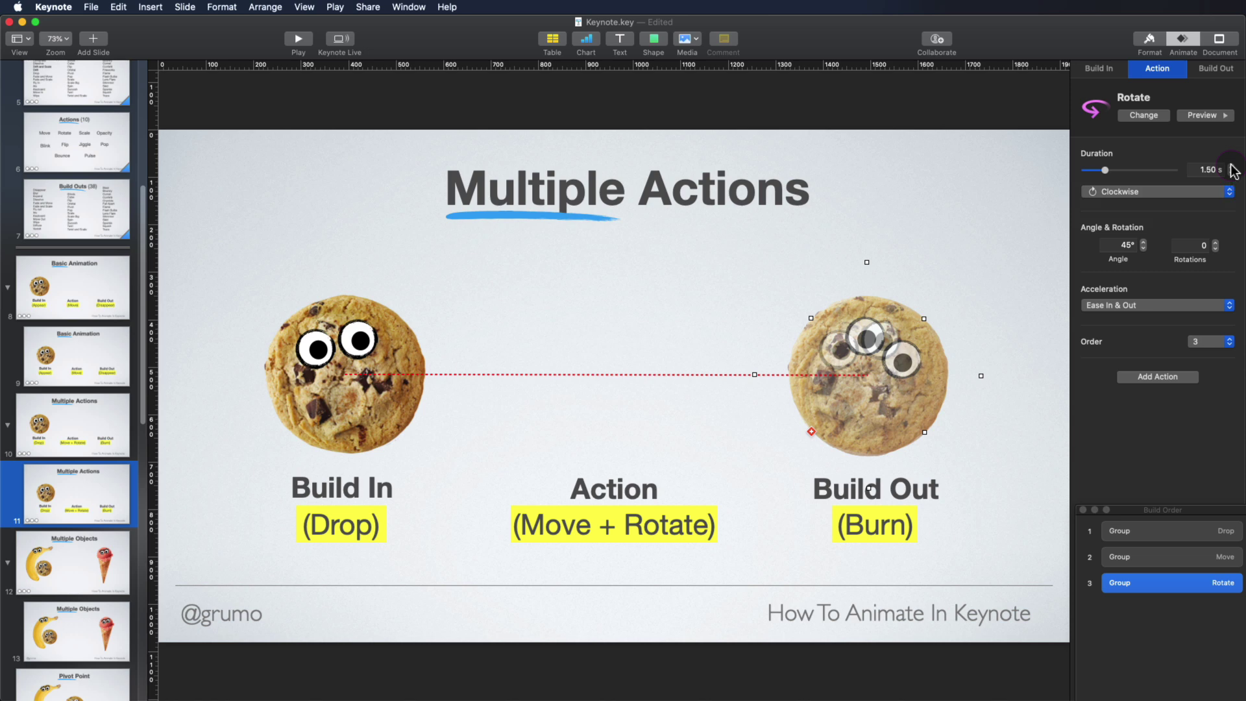
click(1122, 244)
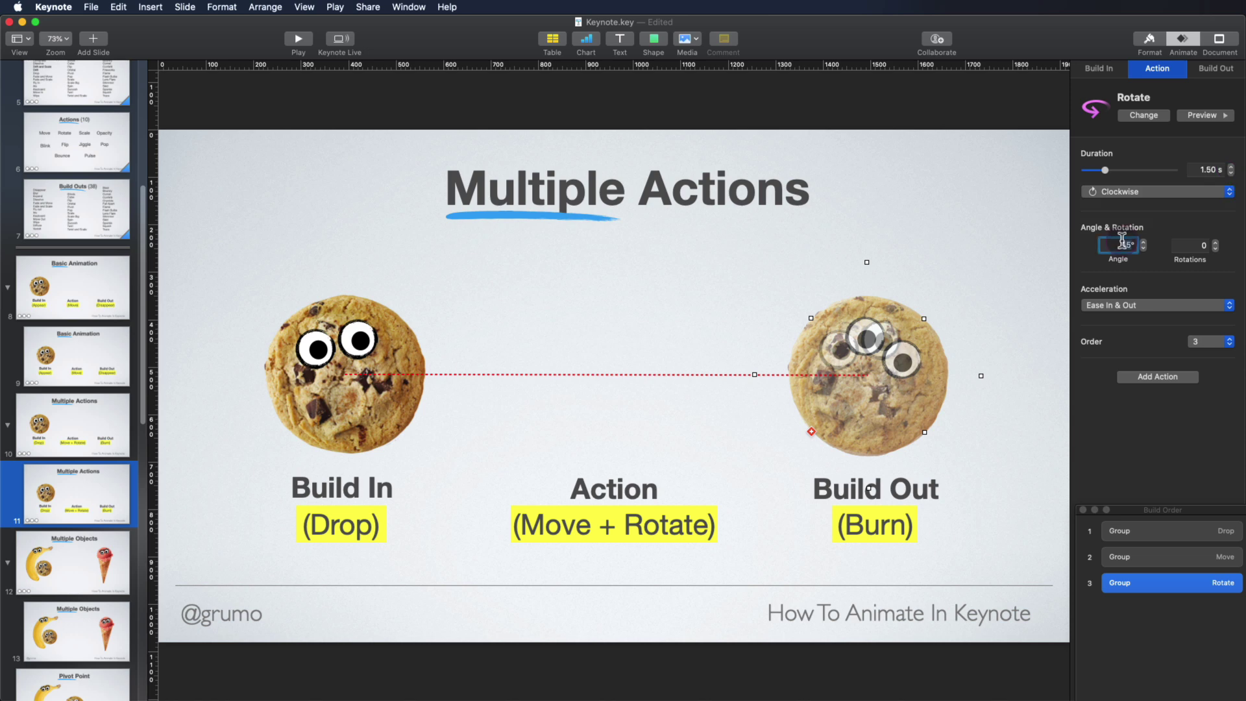
text(240)
shift+click(1146, 556)
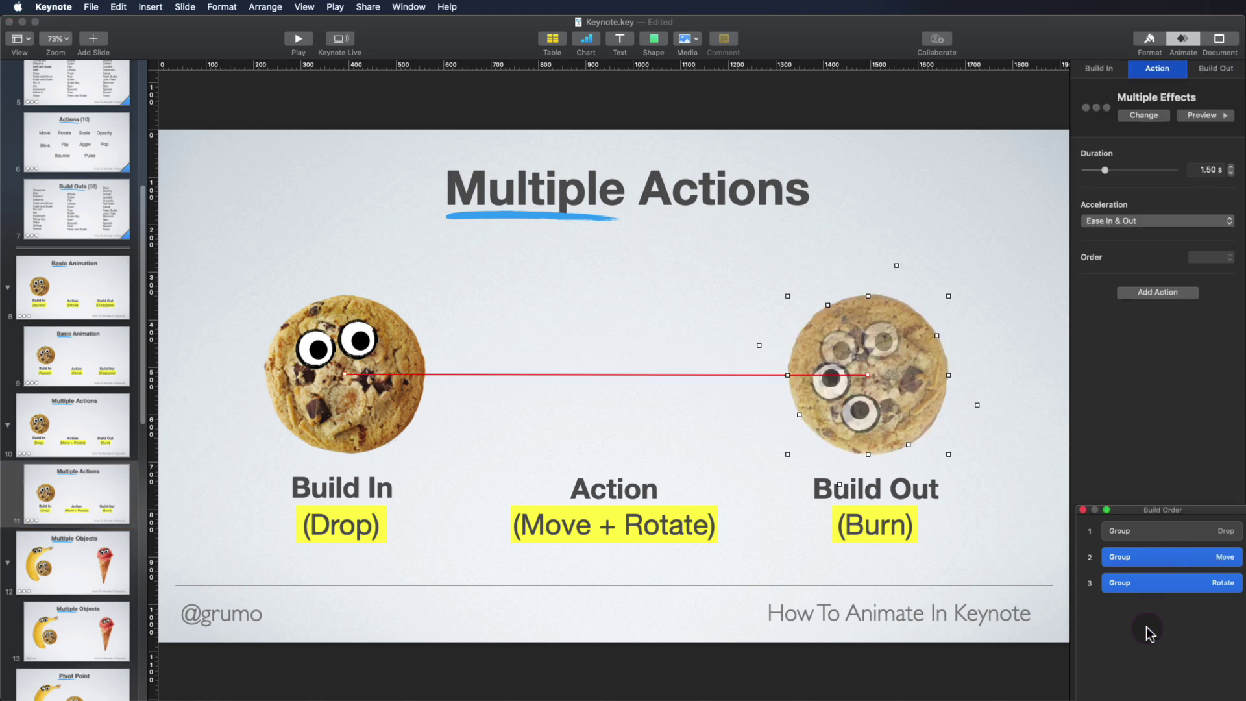
shift+click(1153, 525)
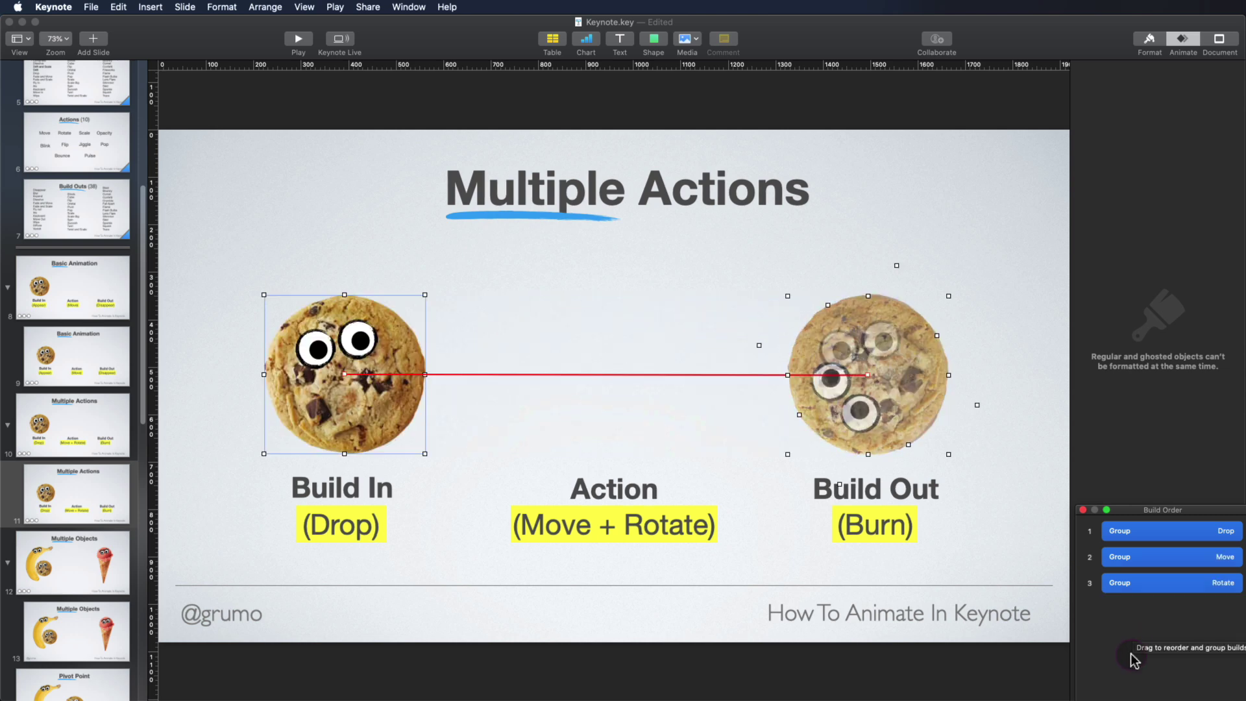
Step: Set the Rotate build to start With Build 2 and preview the combined move and spin
drag(1133, 659, 1060, 481)
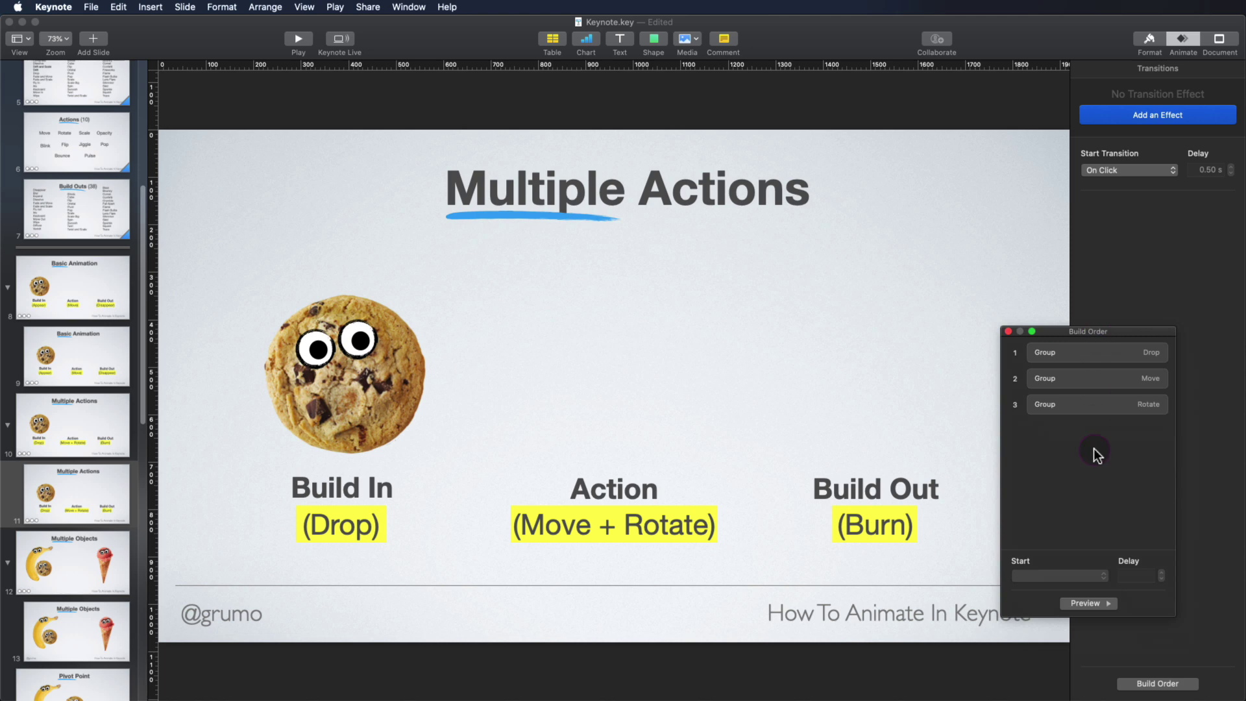
click(1106, 403)
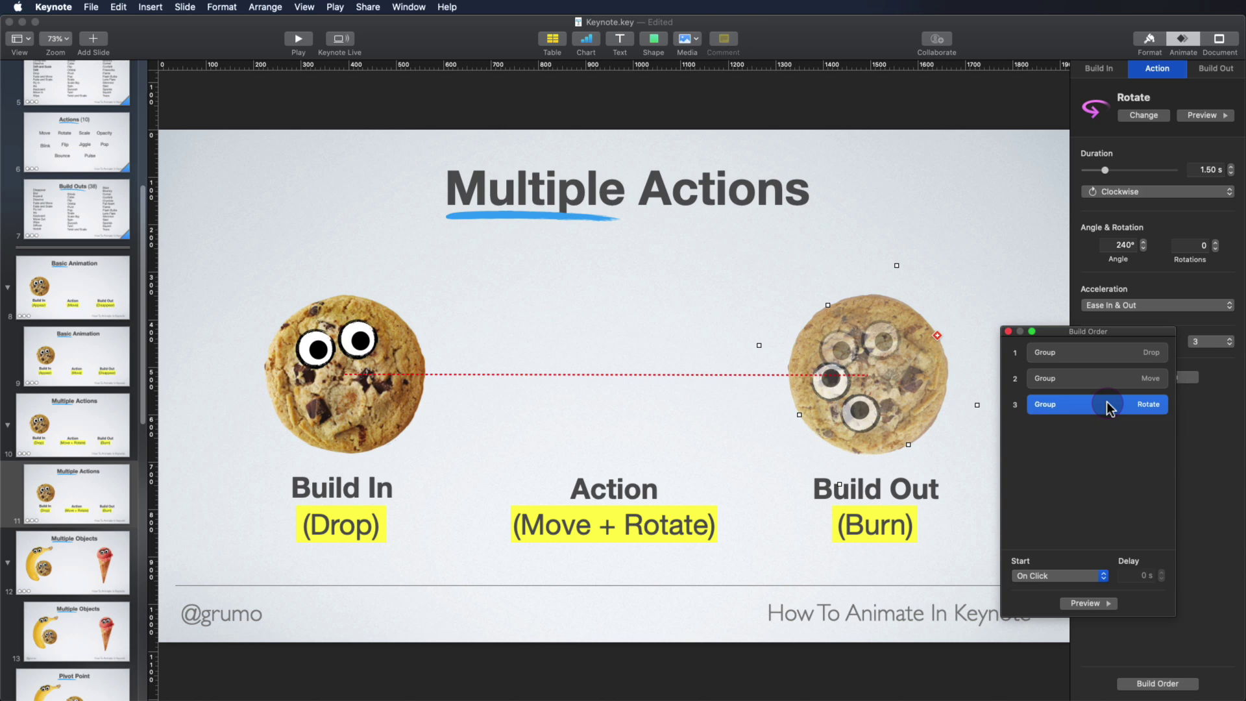
click(1050, 571)
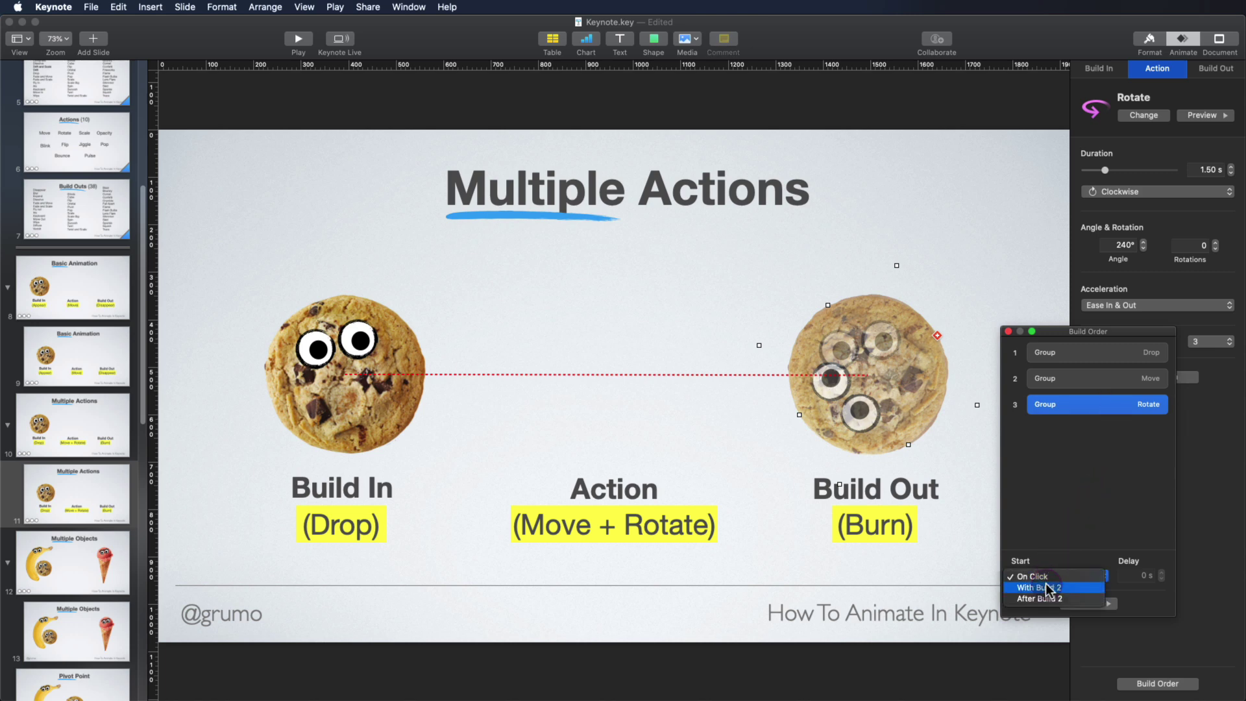
click(1045, 587)
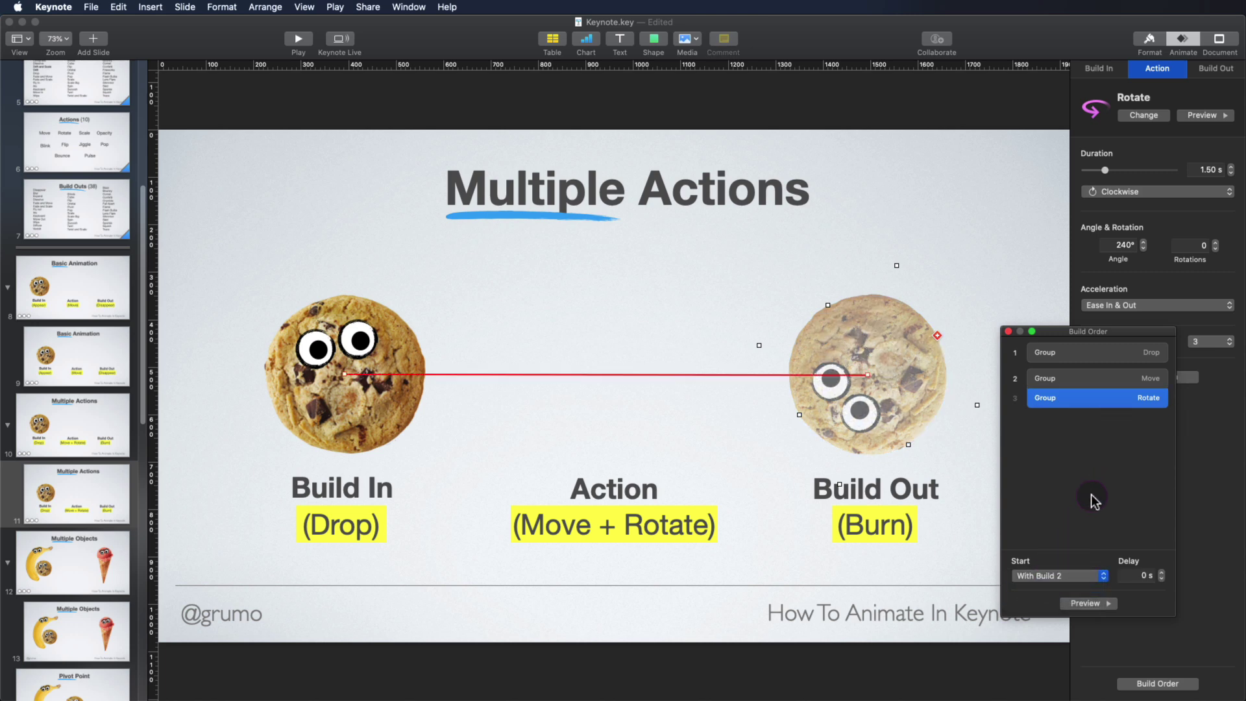
click(1116, 379)
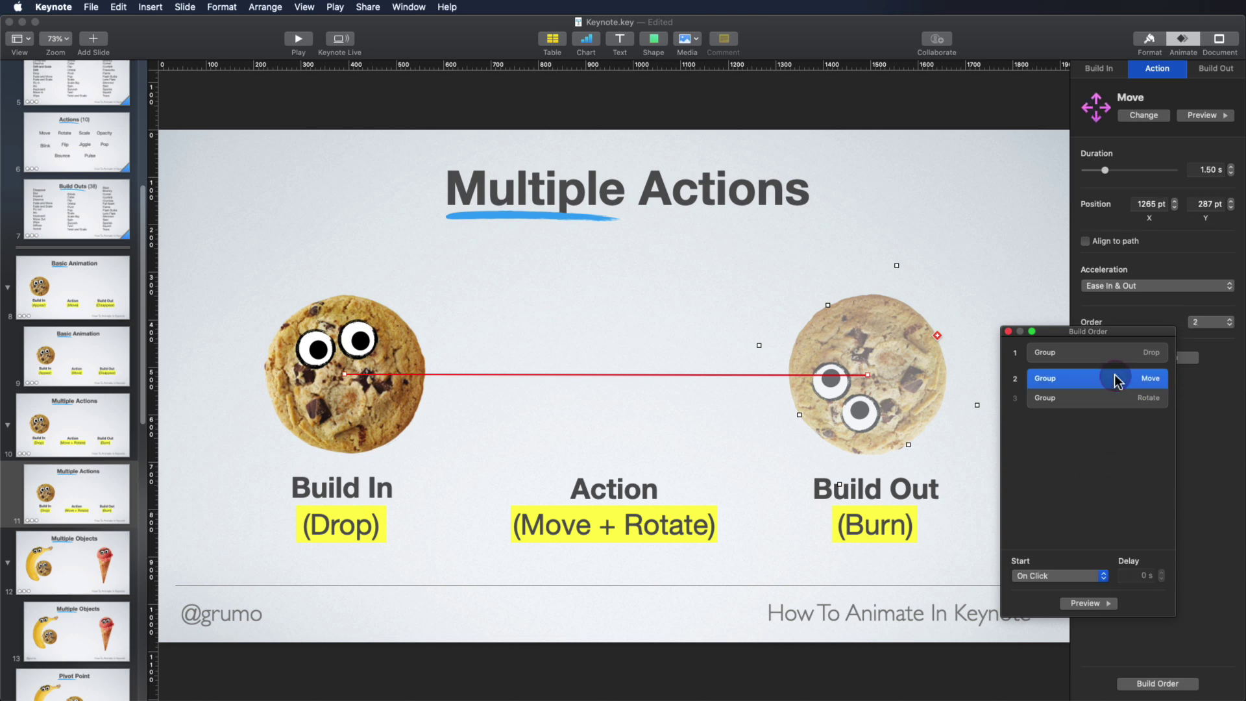
click(1101, 602)
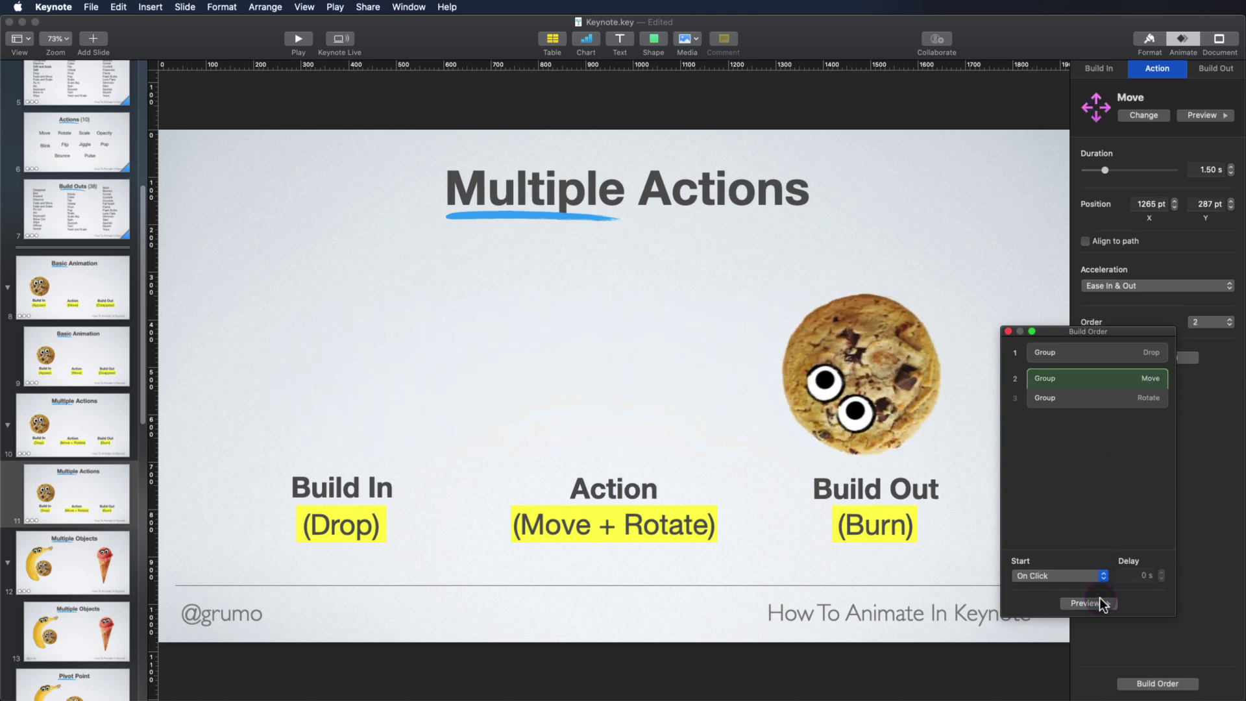
Step: Give the cookie a Flame build-out, then play the show and exit at Multiple Objects
click(1225, 68)
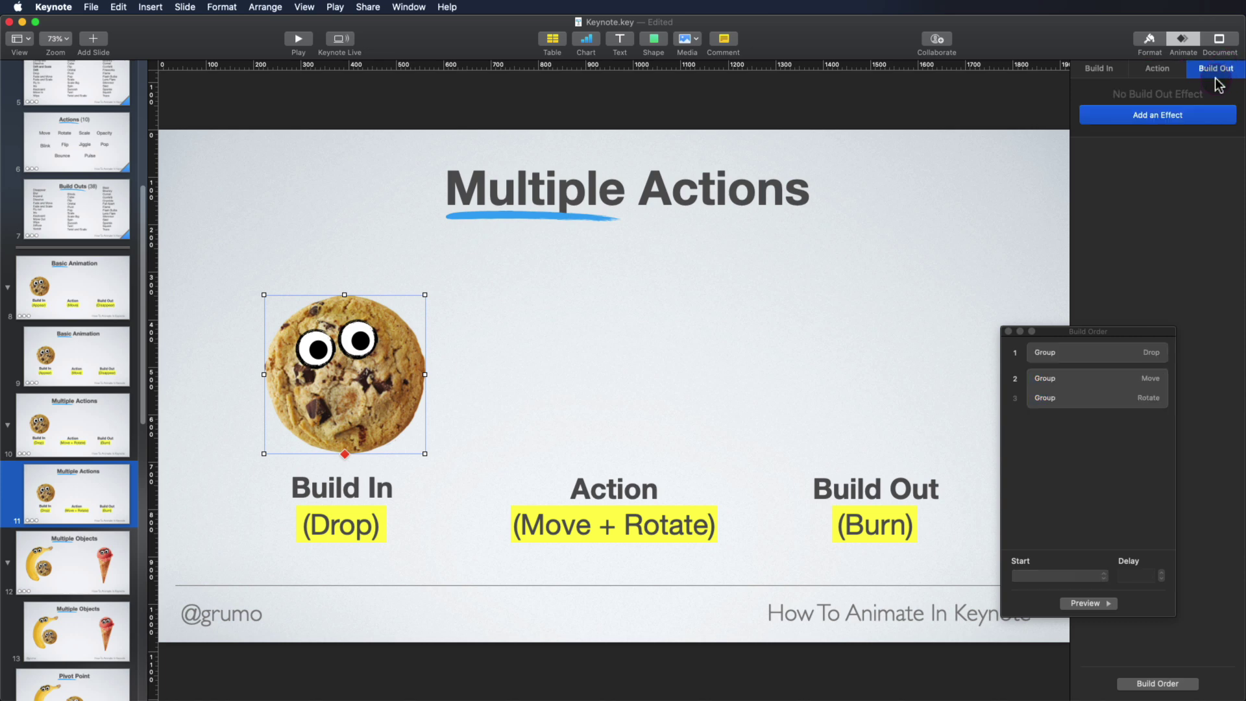
click(1168, 115)
drag(1098, 339, 1245, 403)
click(1141, 594)
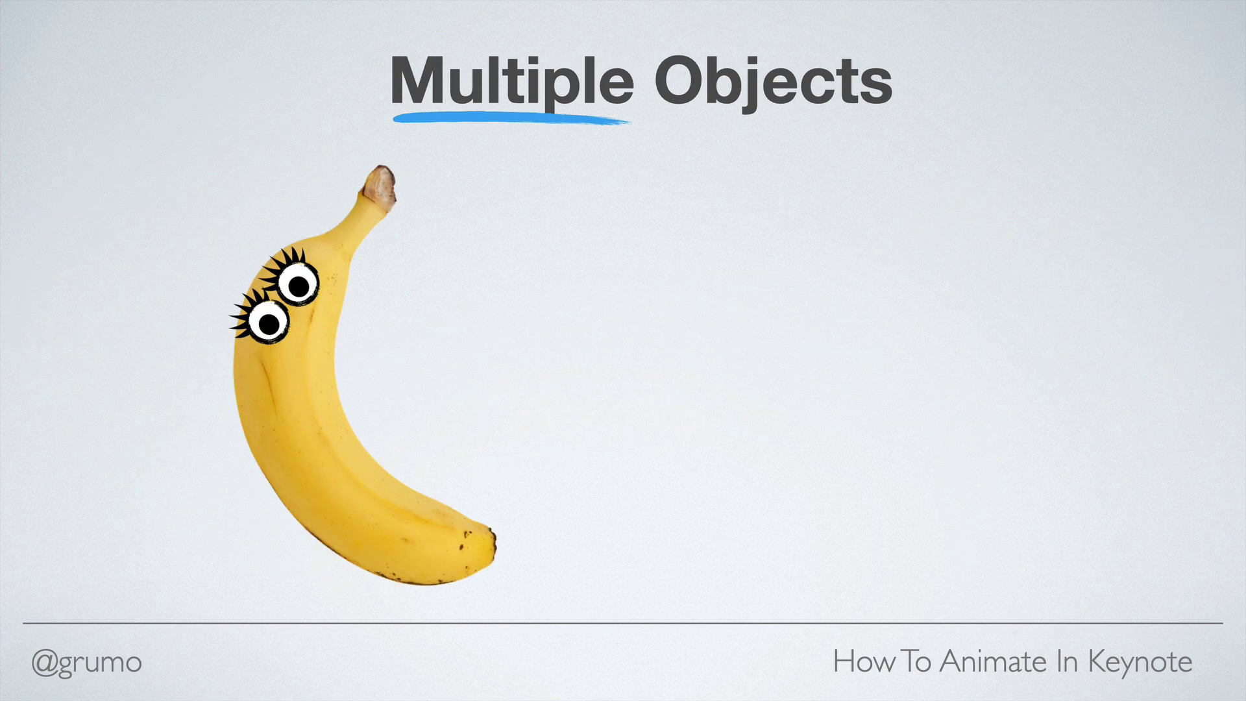
key(Escape)
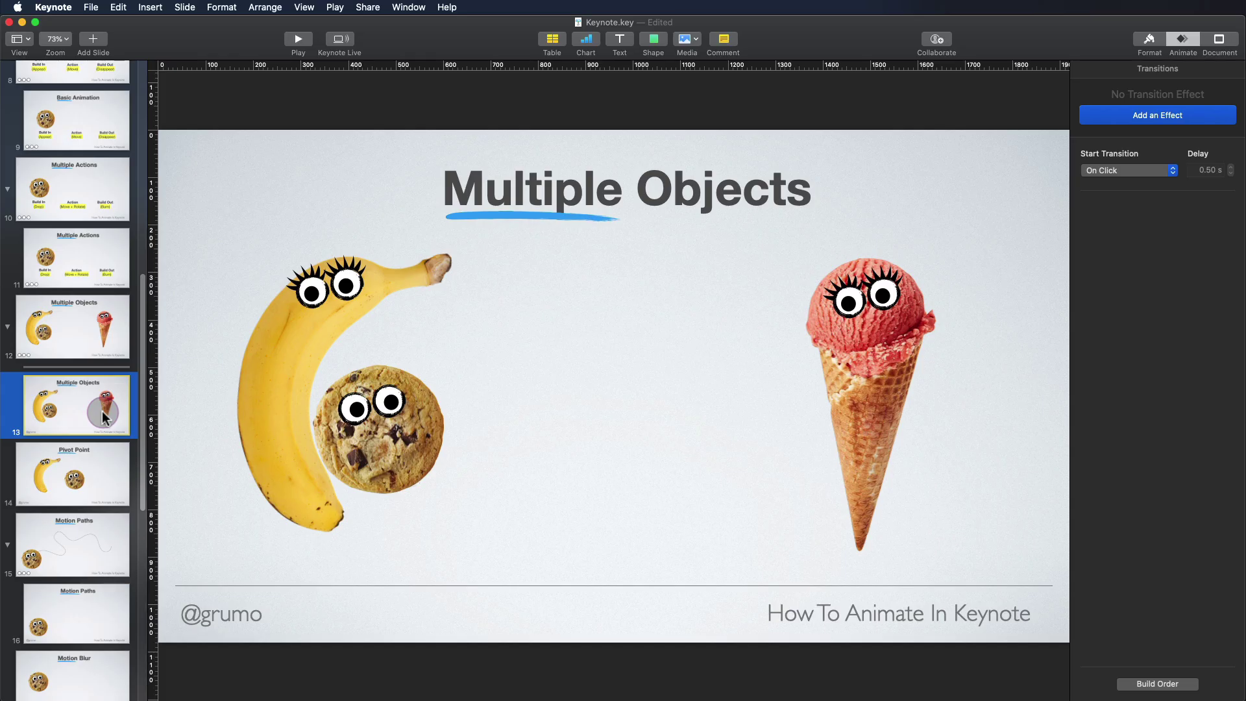
Step: Show the slide's build order and add a Rotate action to the banana group
click(1175, 684)
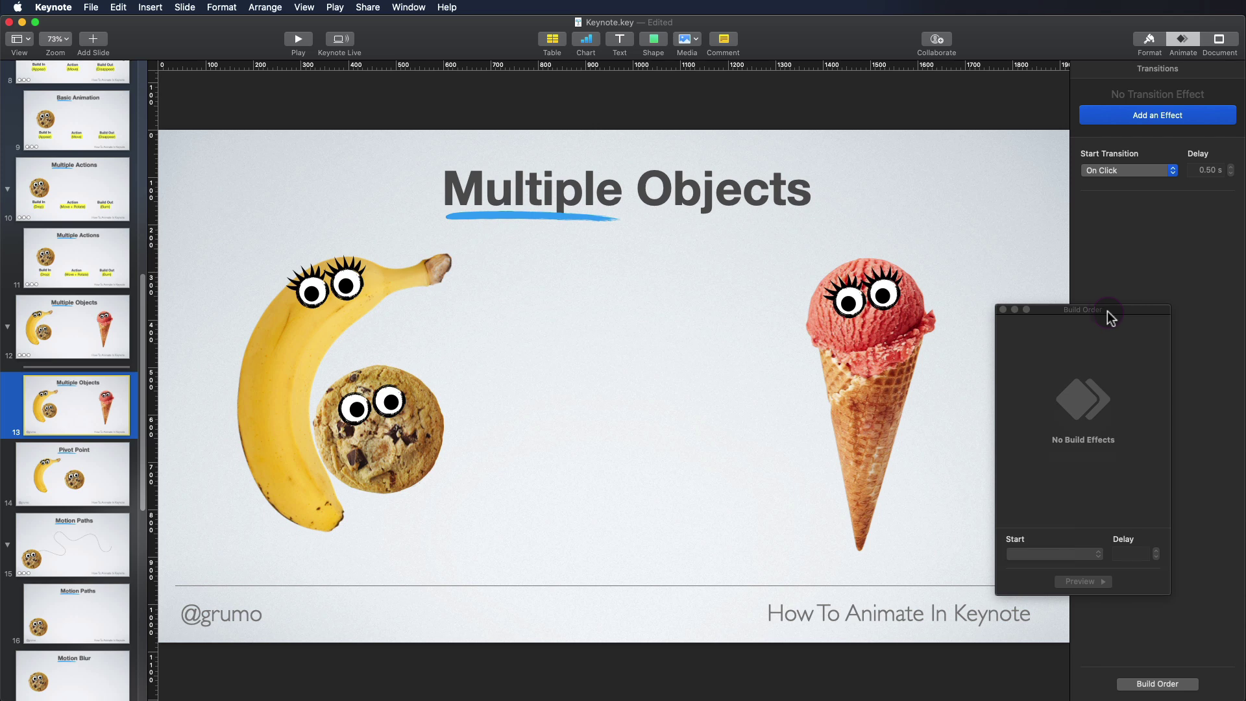
drag(1107, 311, 1108, 314)
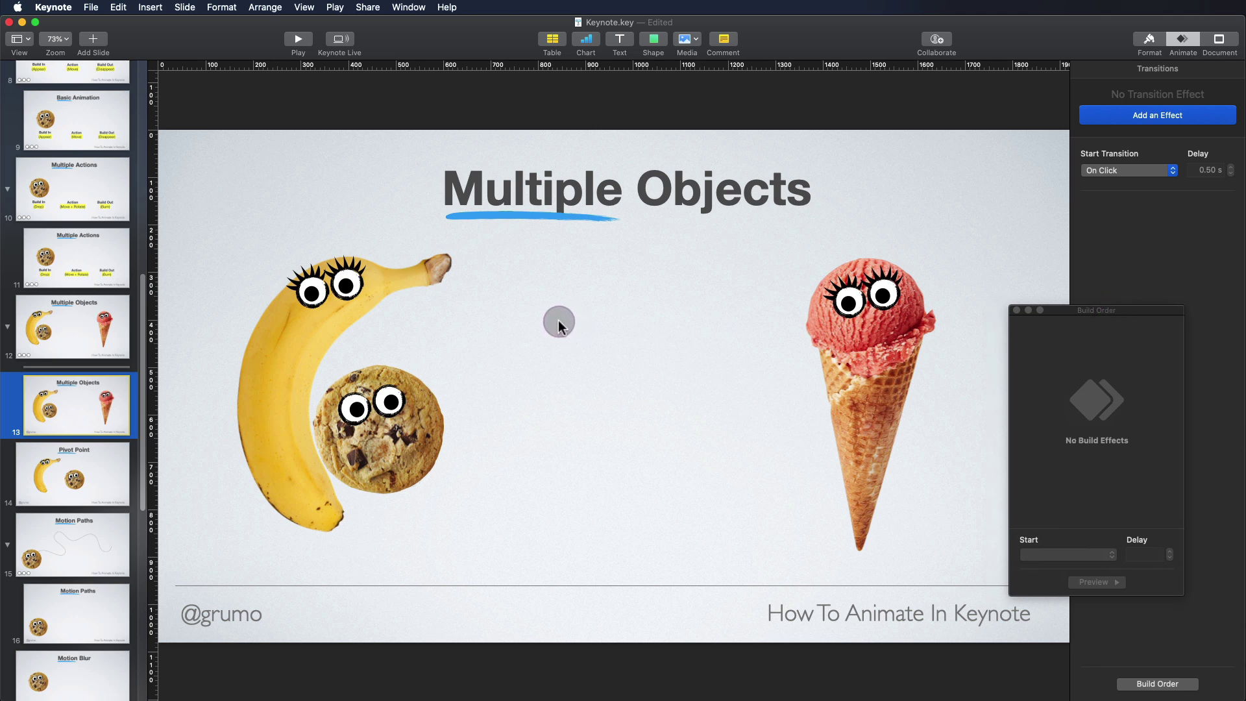
click(278, 344)
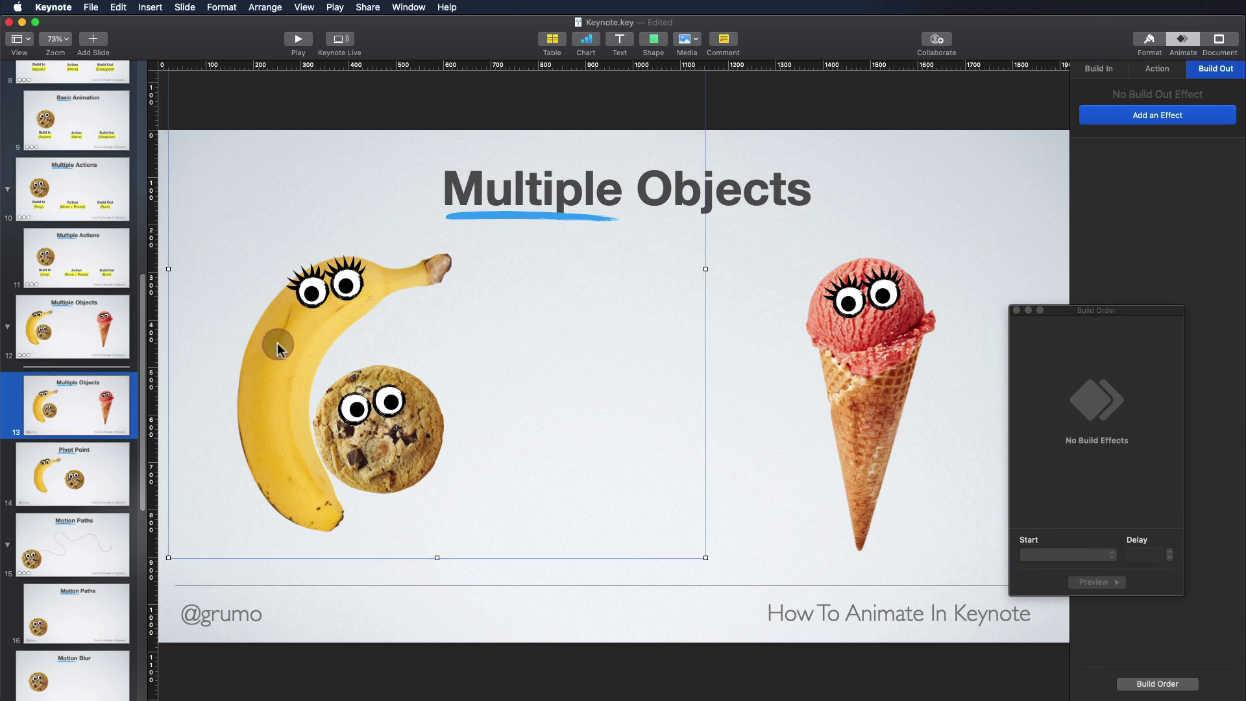
click(1172, 70)
click(1157, 115)
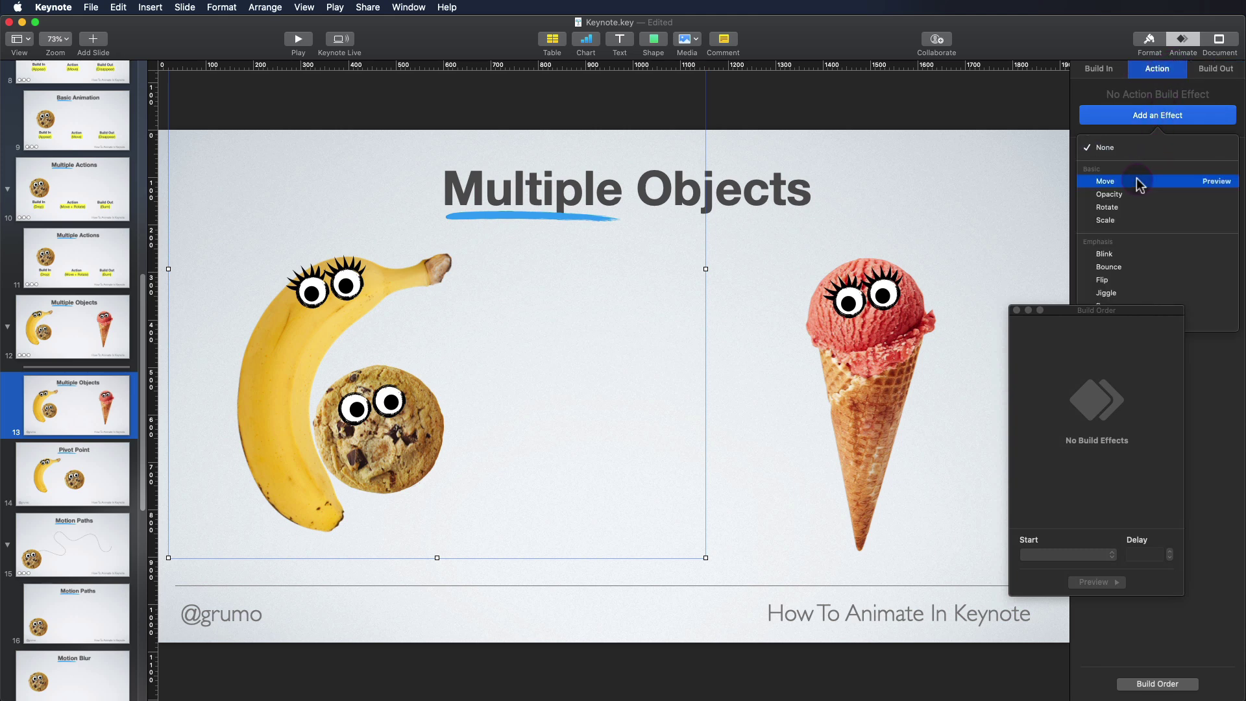
click(1140, 206)
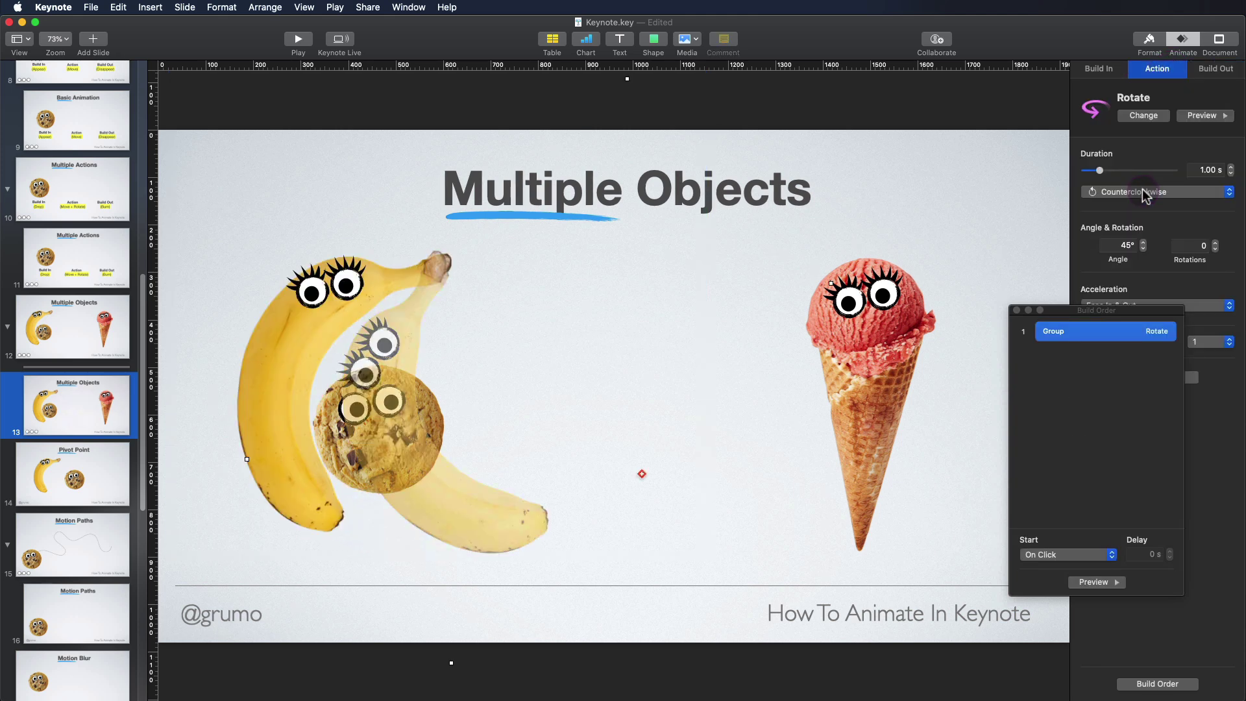
Step: Make the banana rotation clockwise, 35° over 0.80 s, and preview it
click(1140, 192)
click(1139, 194)
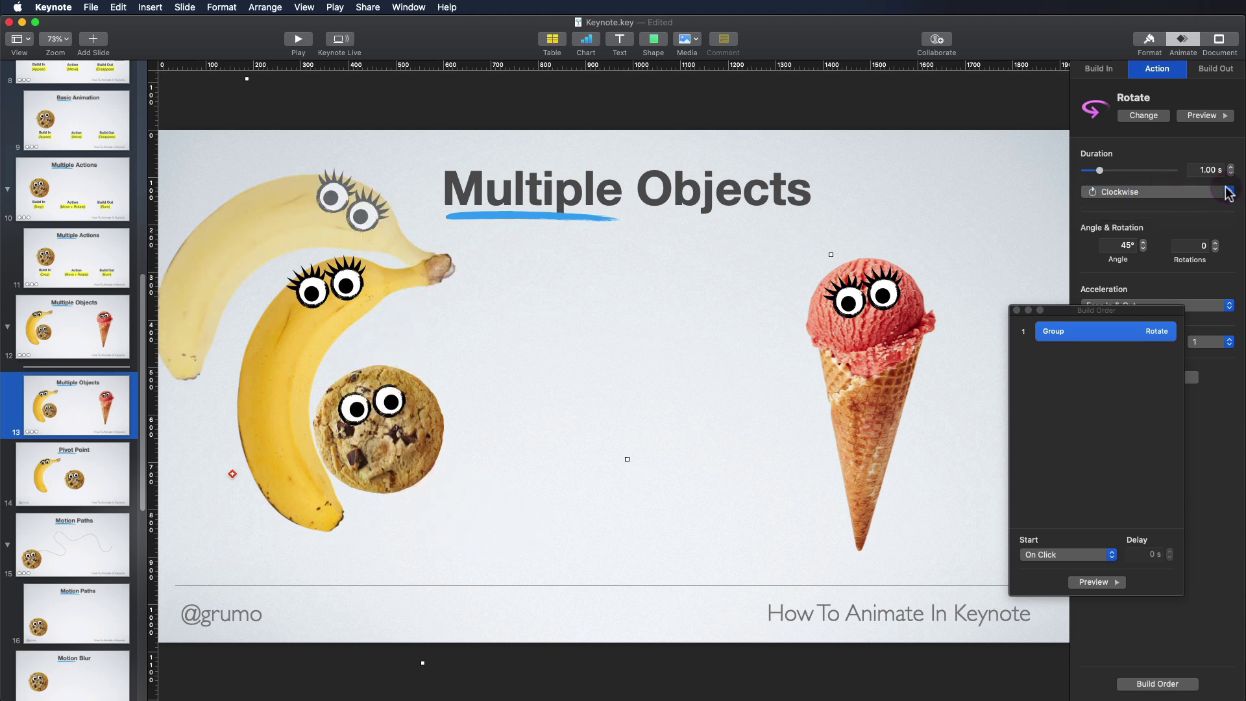
click(1143, 249)
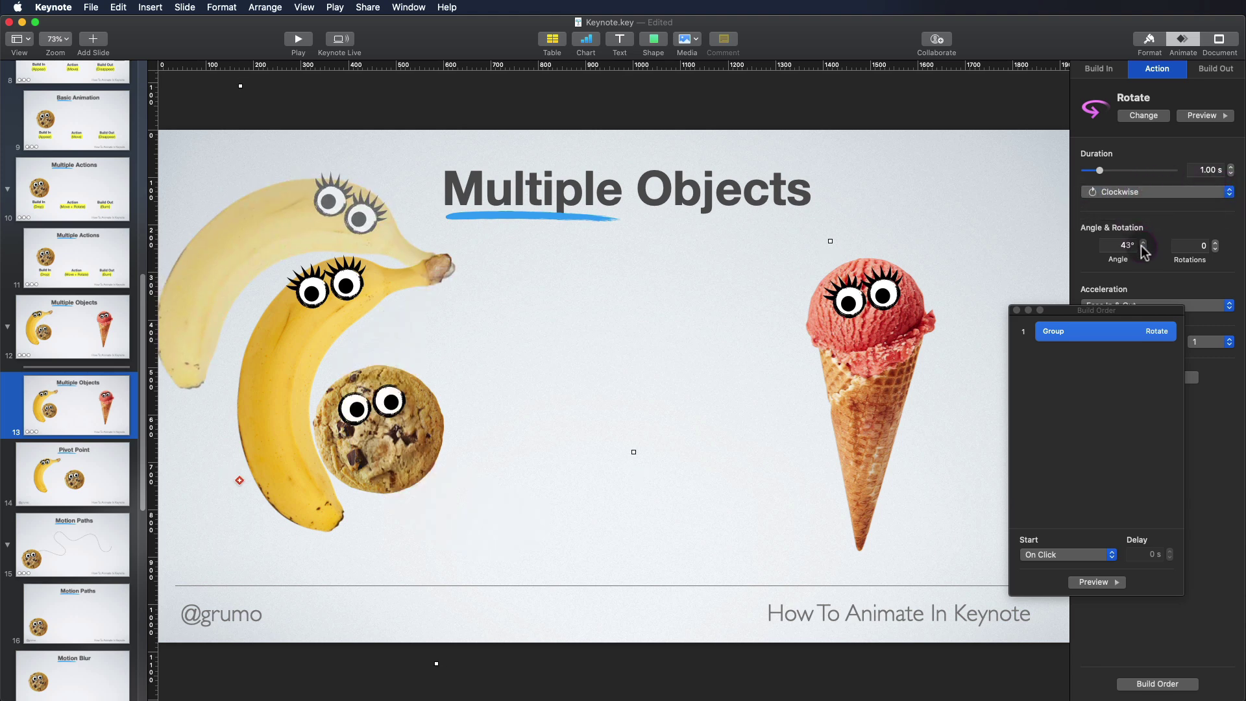
click(1143, 249)
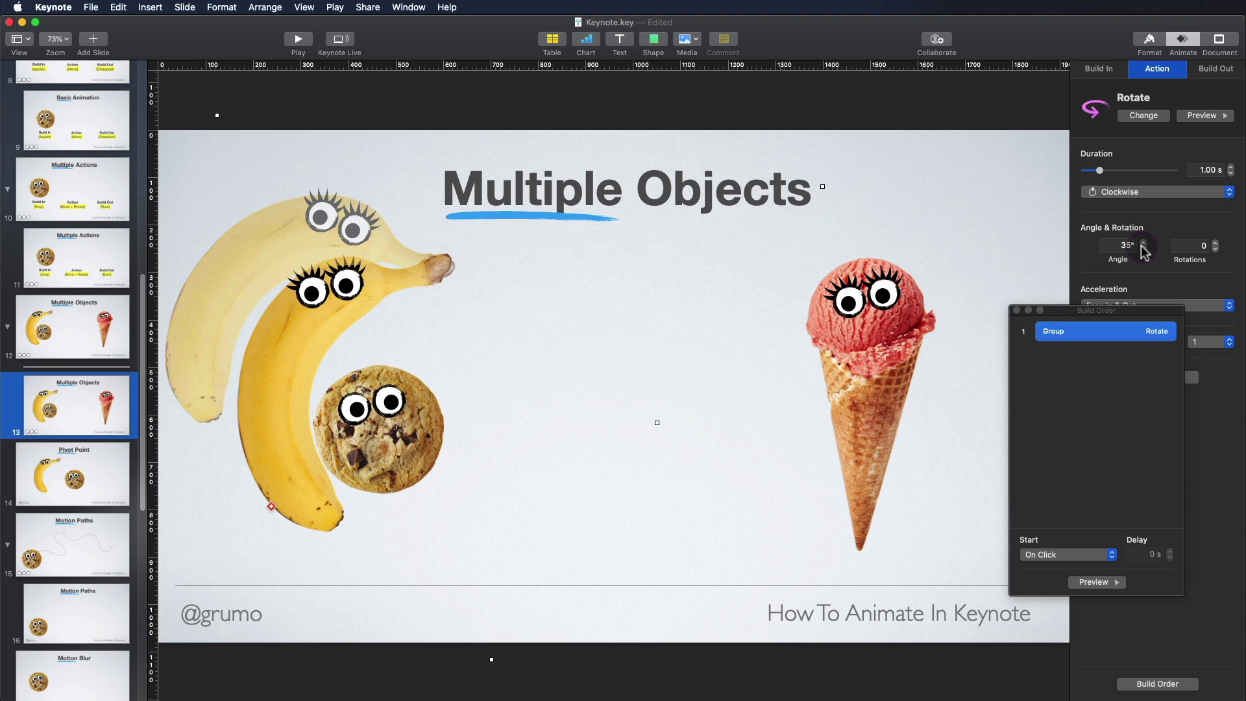
click(1208, 116)
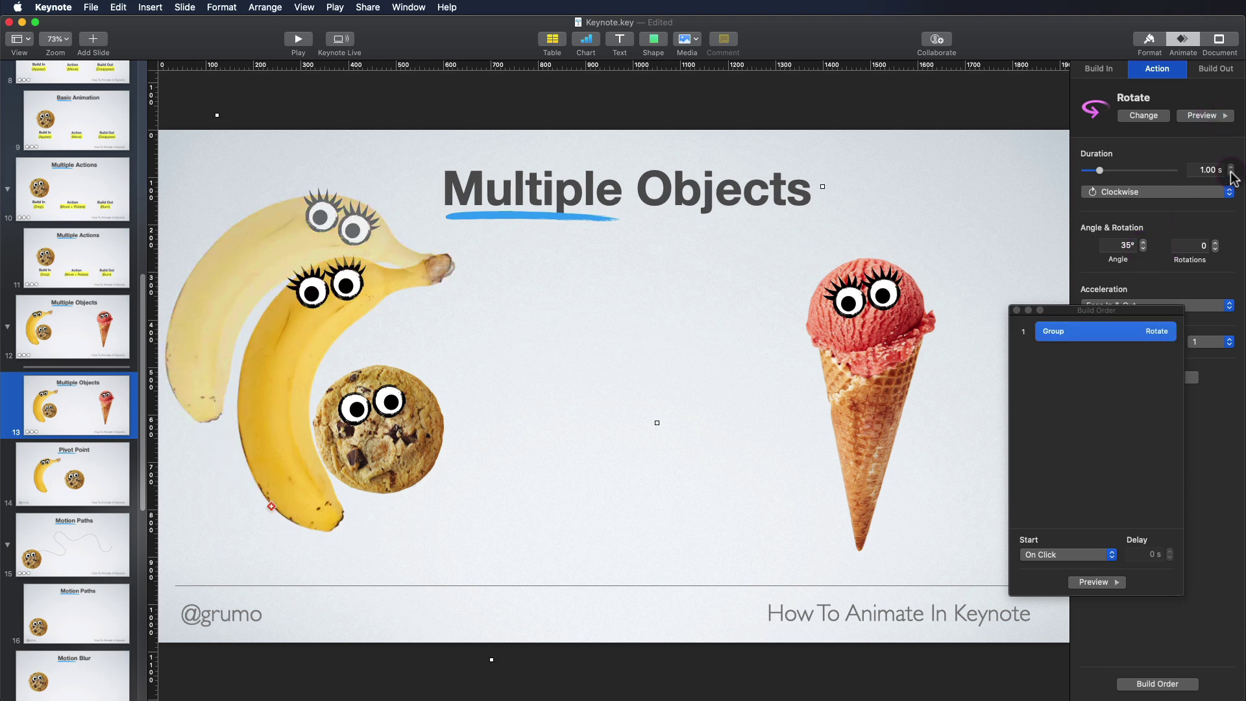
click(1207, 117)
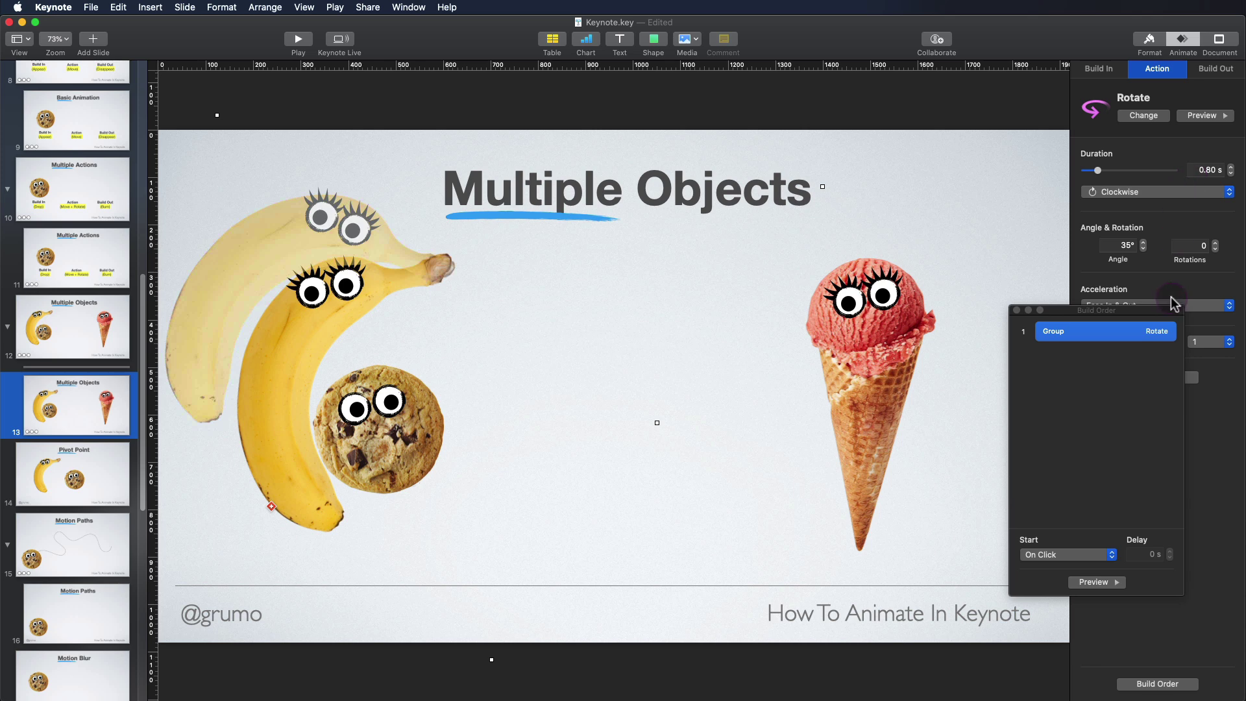
drag(1161, 310, 1053, 374)
Step: Add a second banana-group Rotate, counterclockwise 68° over 0.30 s, and preview it
click(1153, 379)
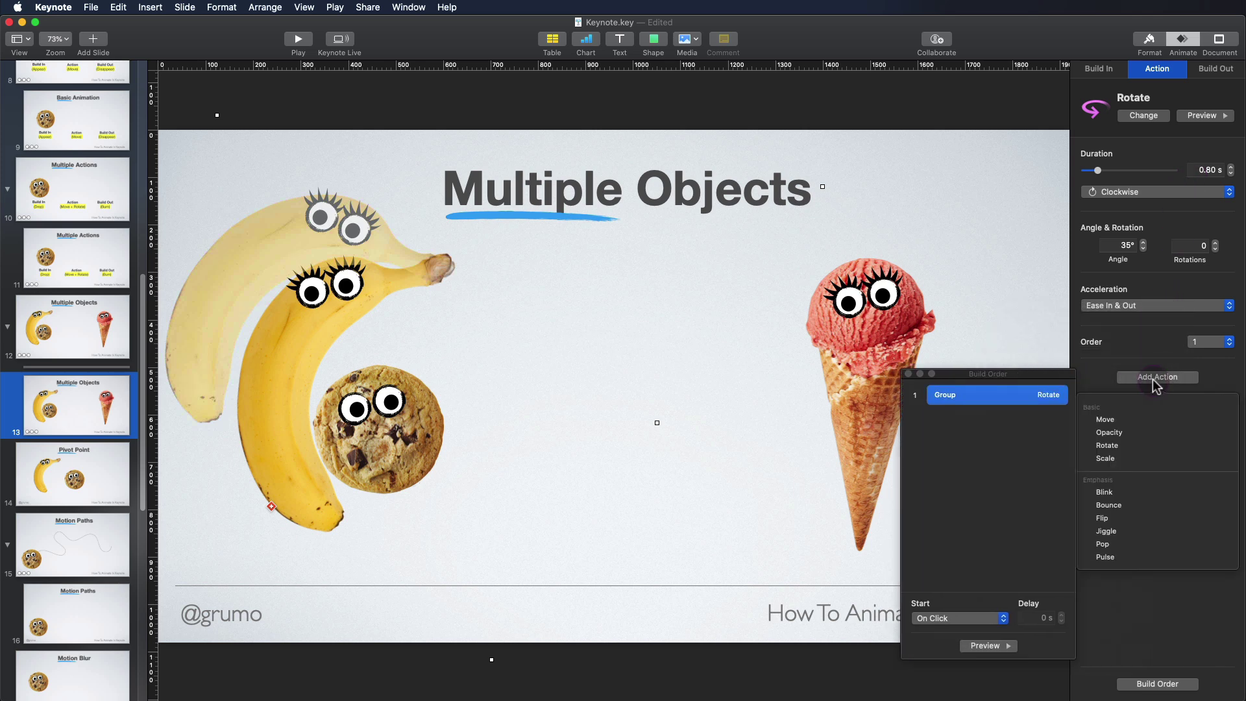
click(1127, 446)
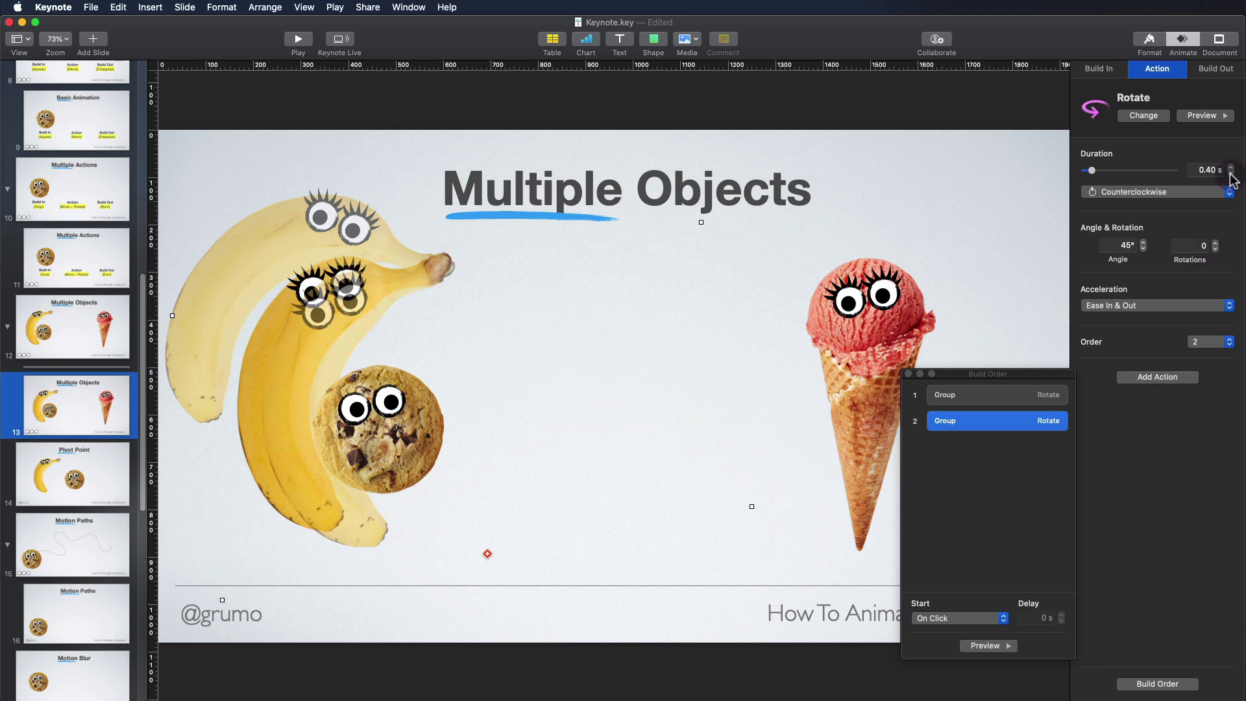
click(1217, 116)
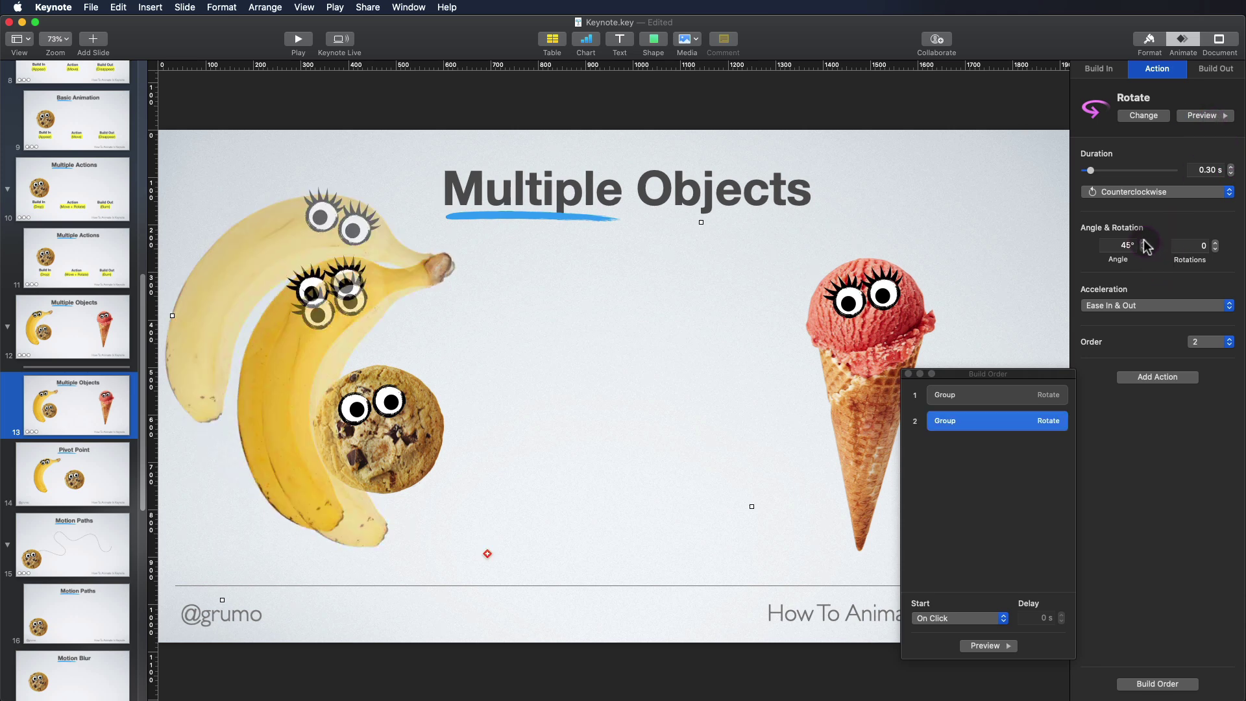
click(1144, 242)
click(1144, 242)
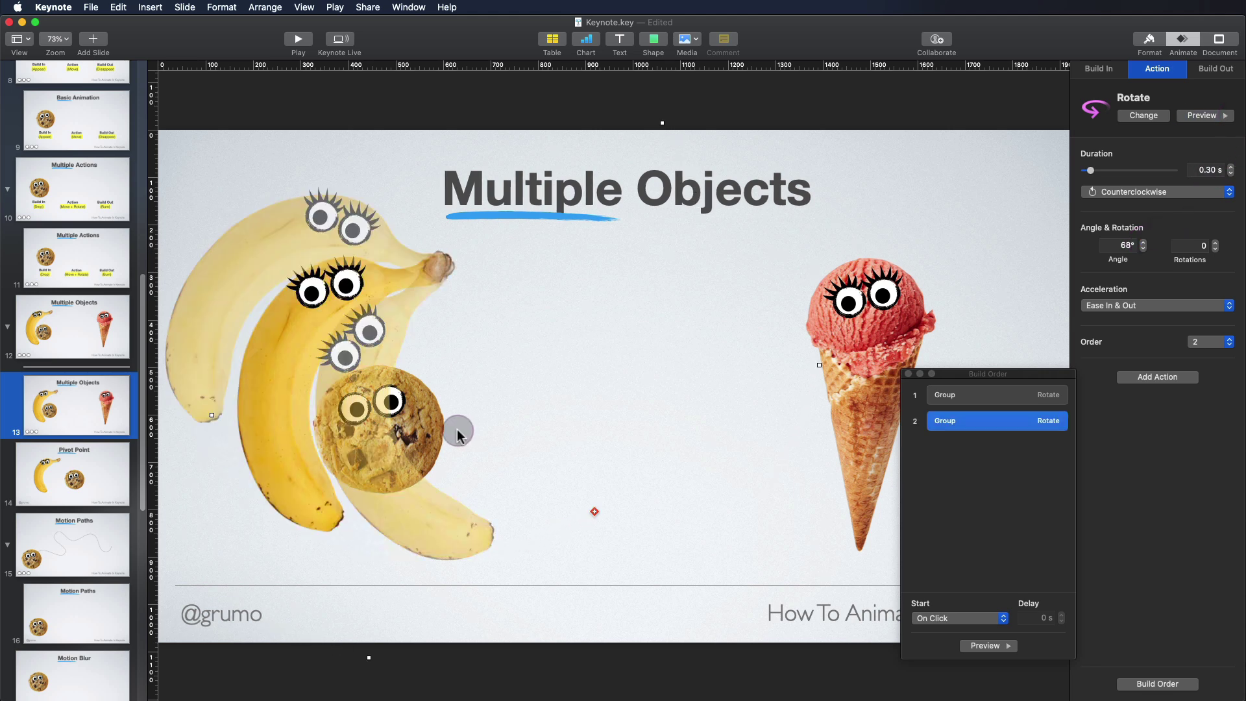
drag(976, 375, 1069, 427)
Step: Give the cookie a Move action ending at 1694, 356 pt, just past the ice-cream cone
click(410, 427)
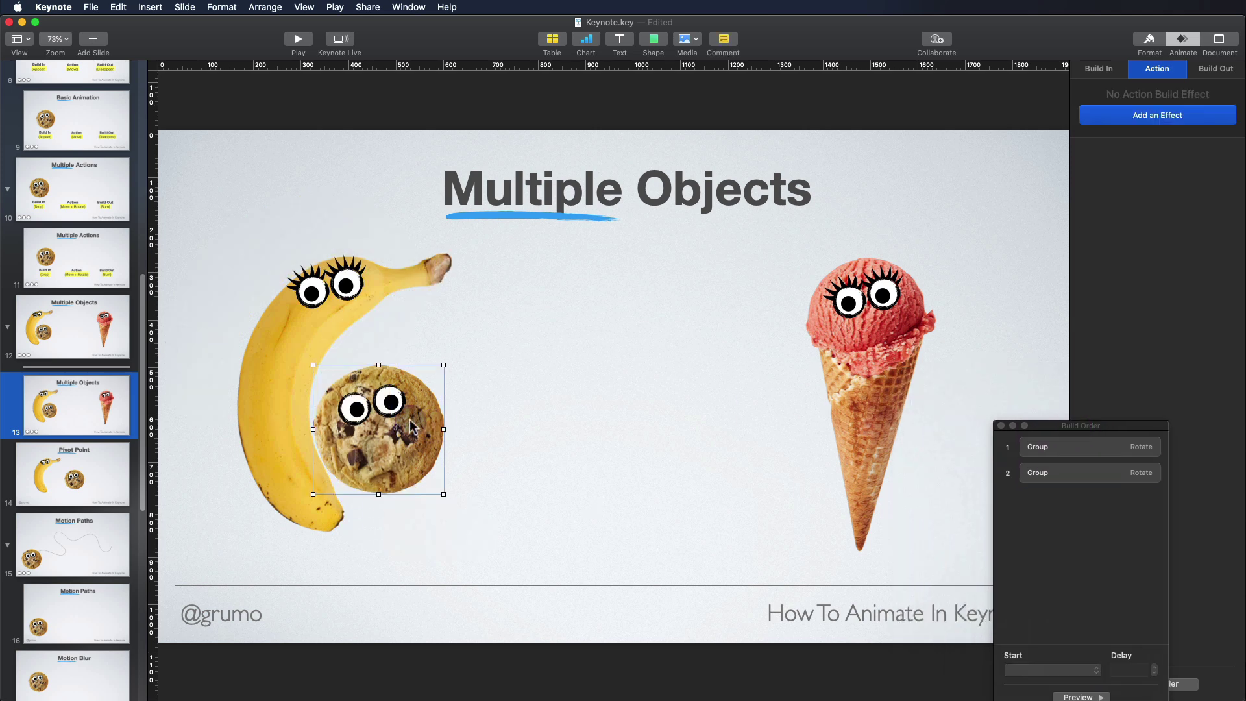
click(1154, 119)
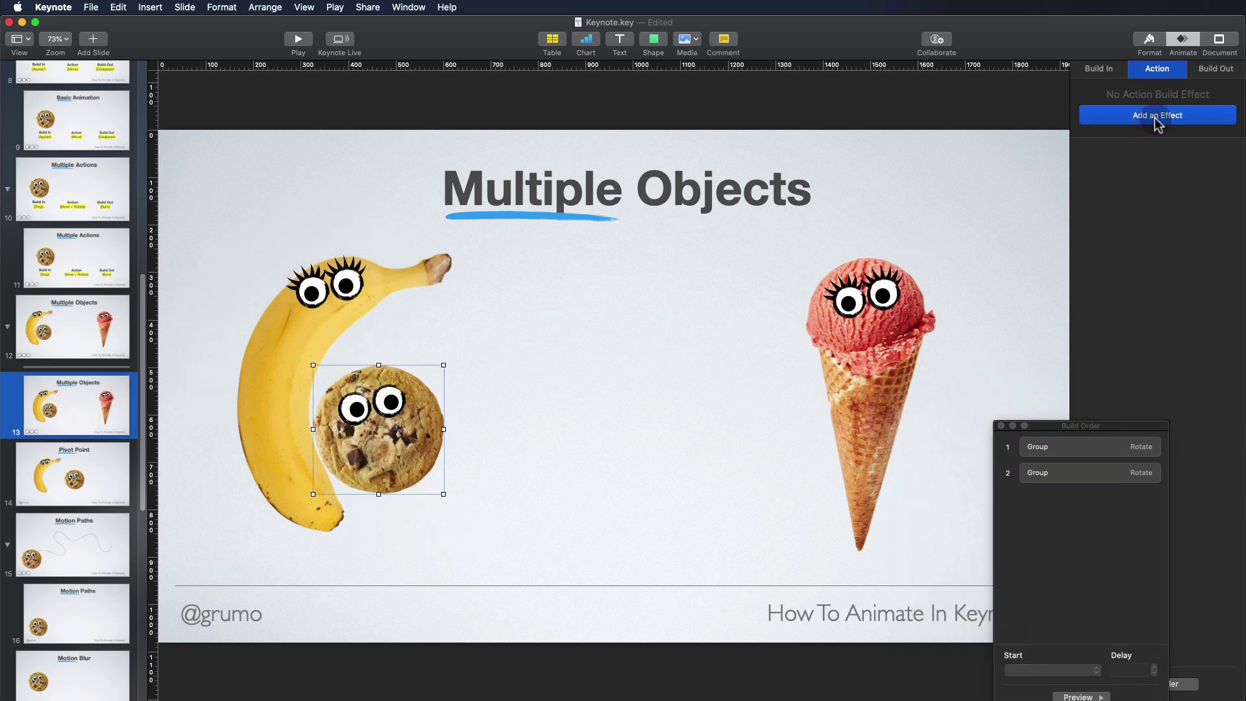
click(1122, 178)
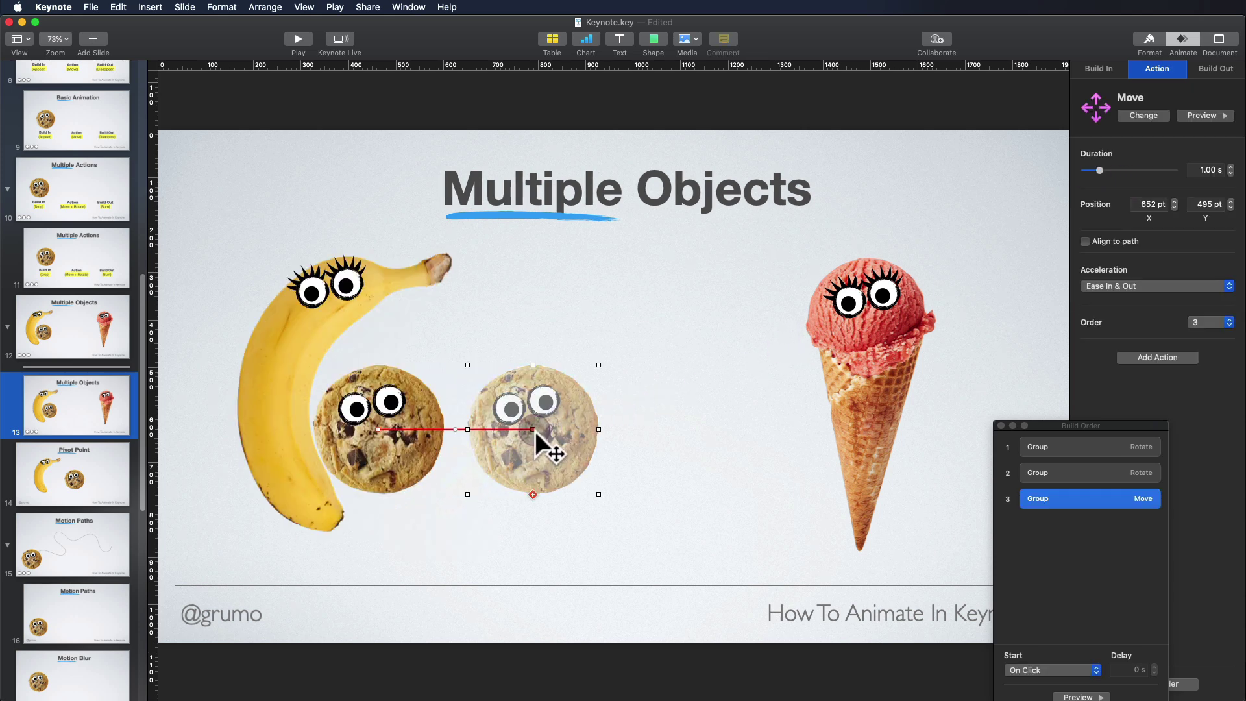
drag(535, 430, 1031, 364)
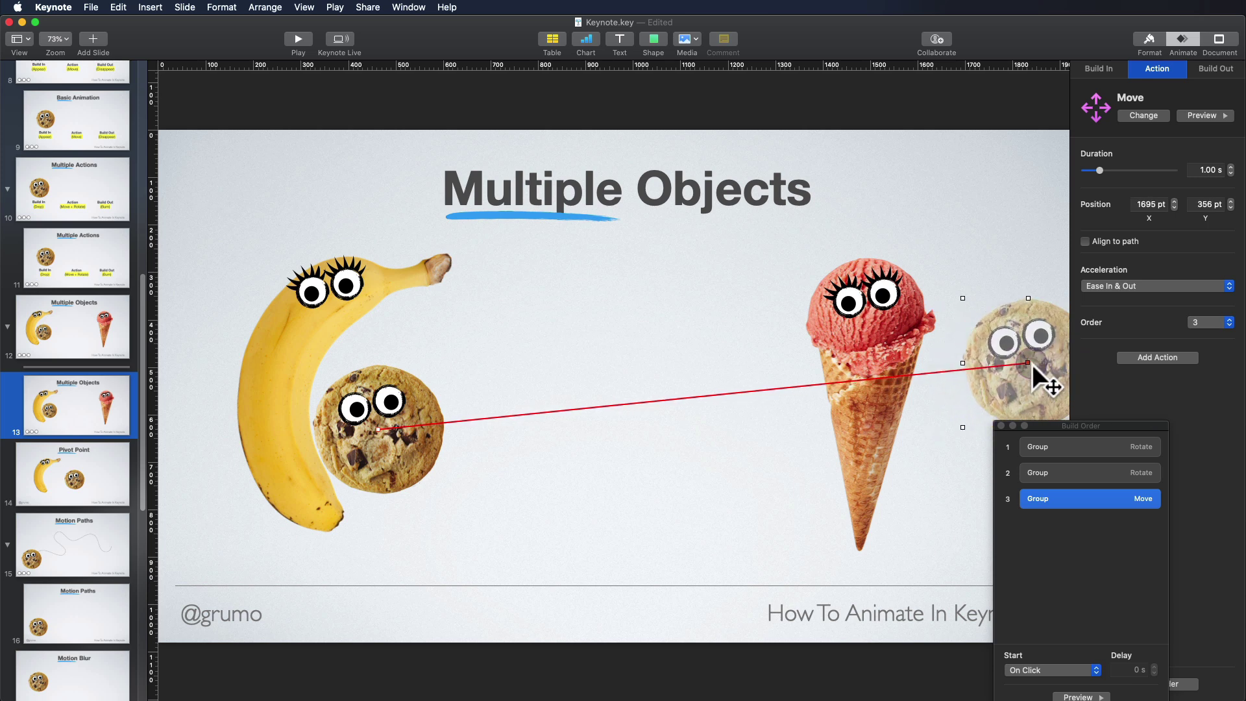
drag(1078, 425, 1165, 447)
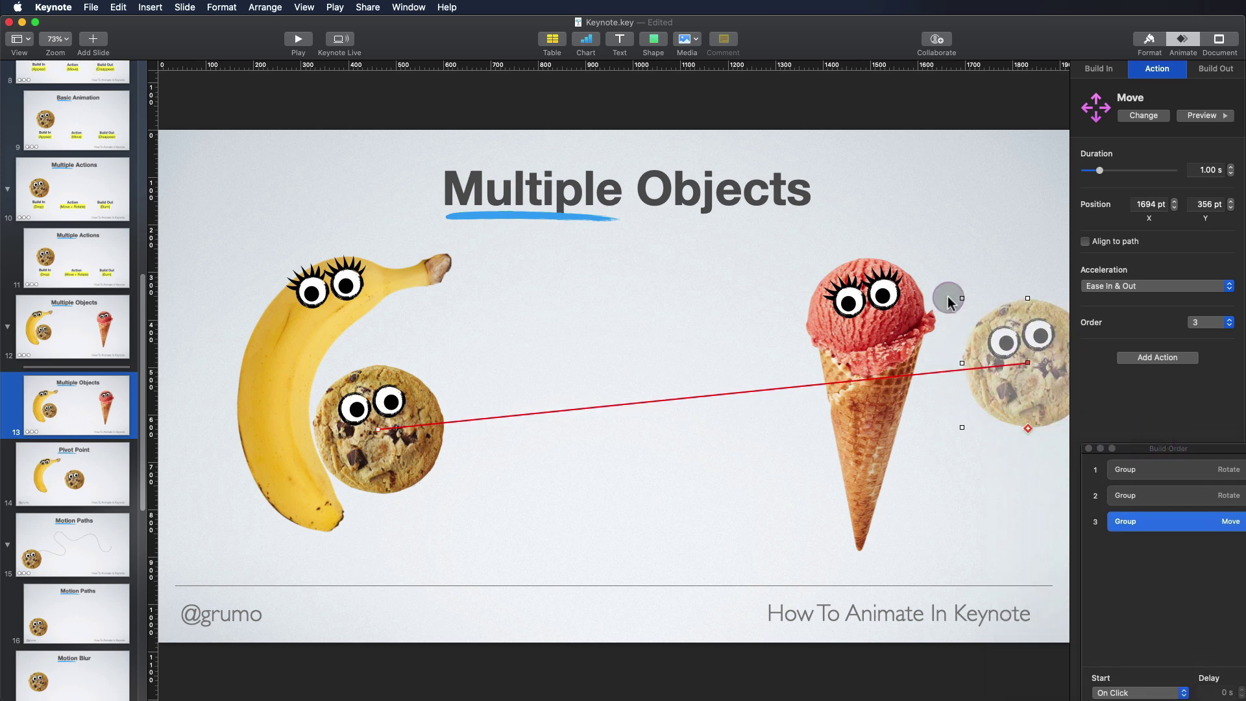
click(55, 39)
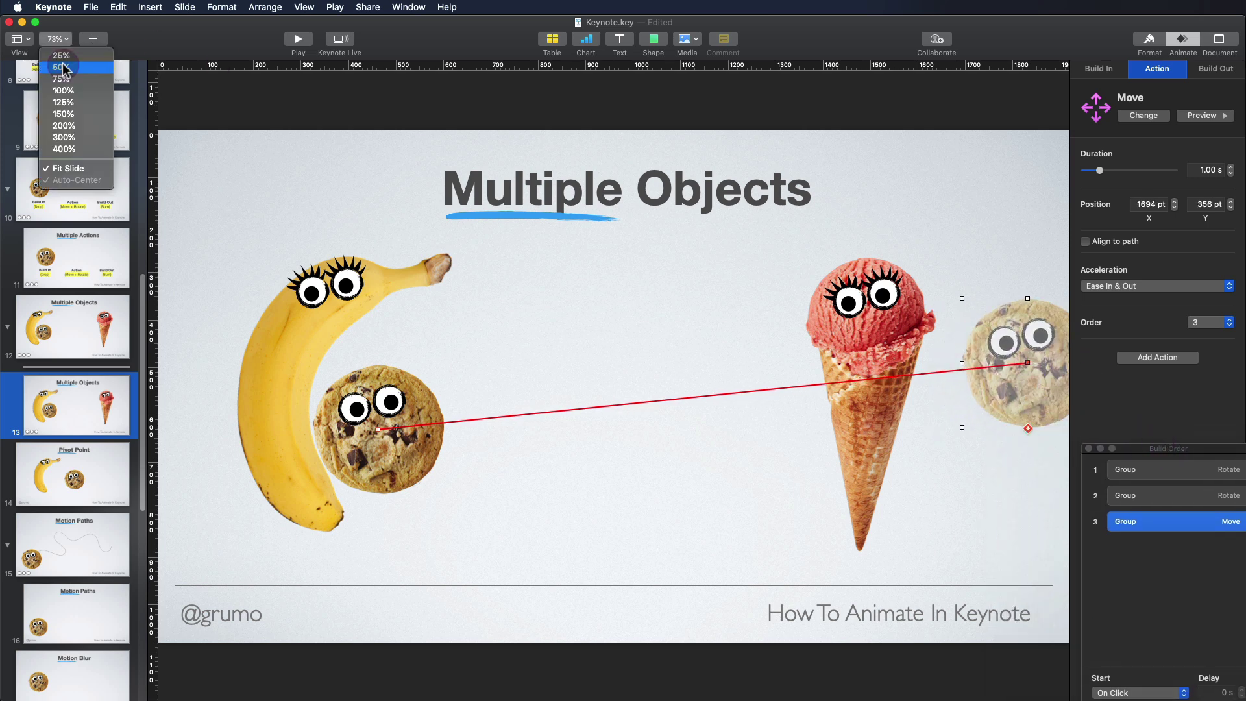
Step: At 50% zoom, drag the cookie's Move end point off the slide's right edge to 1932, 335 pt
click(216, 42)
click(55, 39)
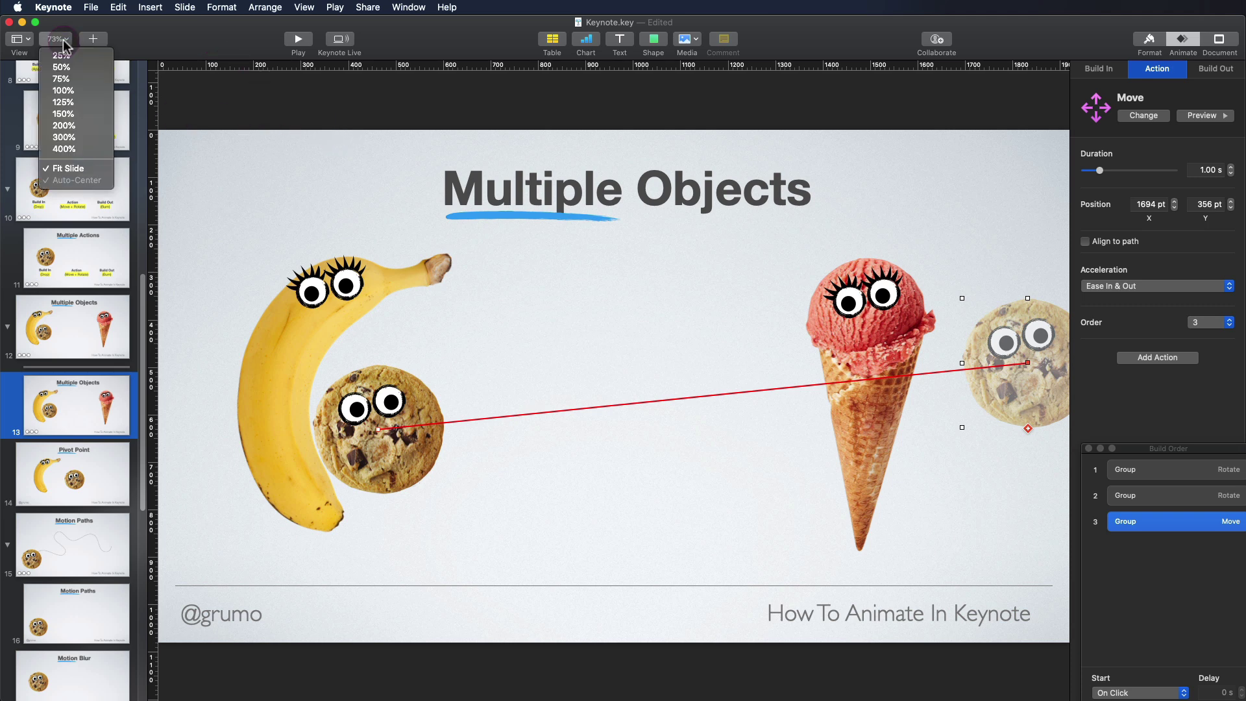
click(62, 68)
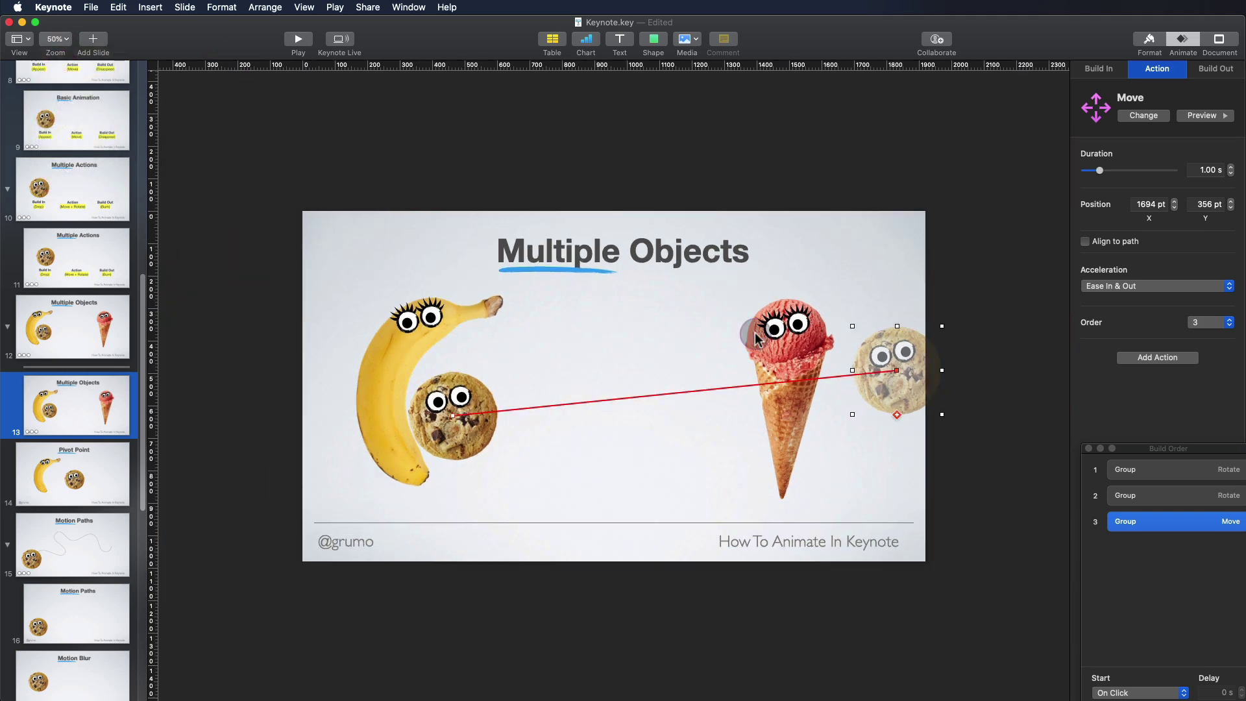
drag(897, 373, 976, 364)
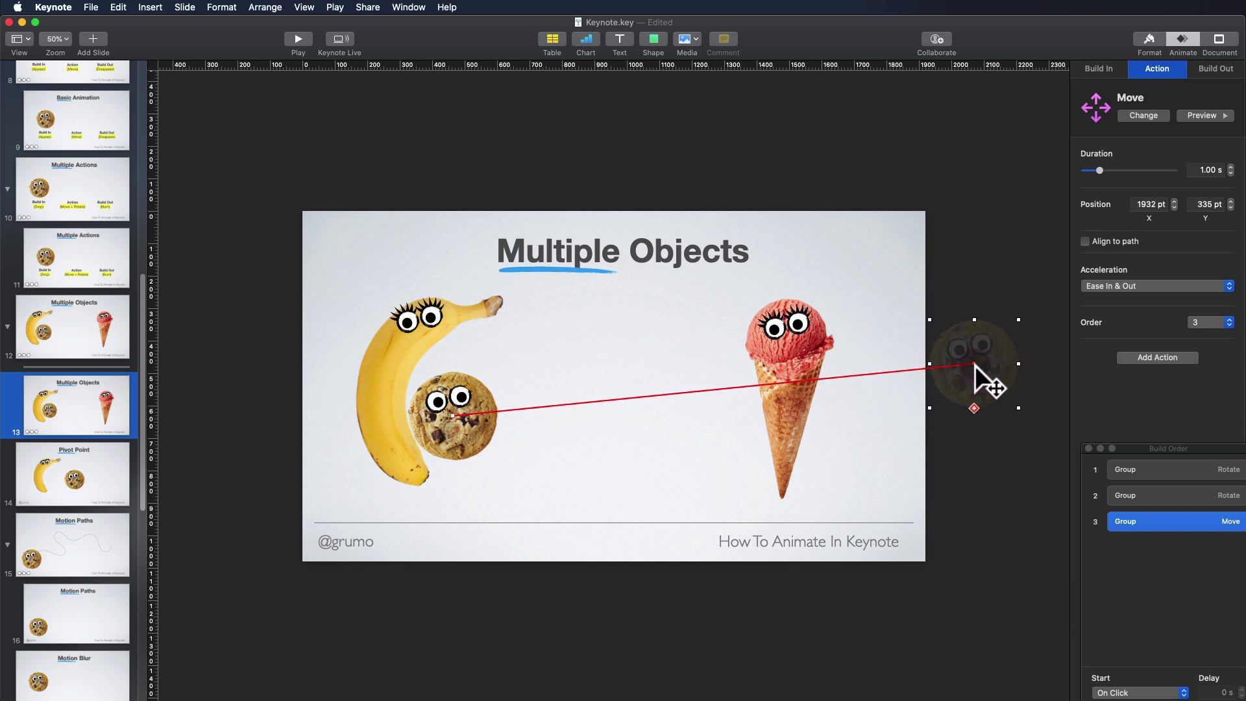
click(53, 40)
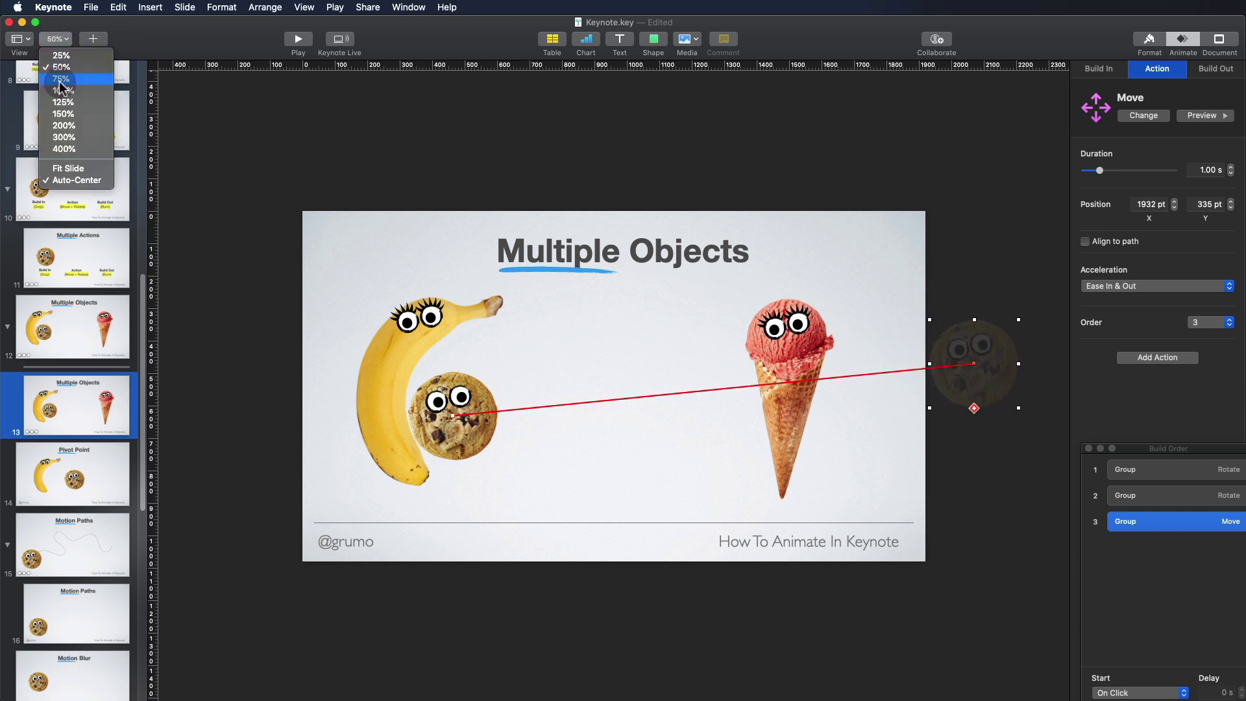
click(69, 169)
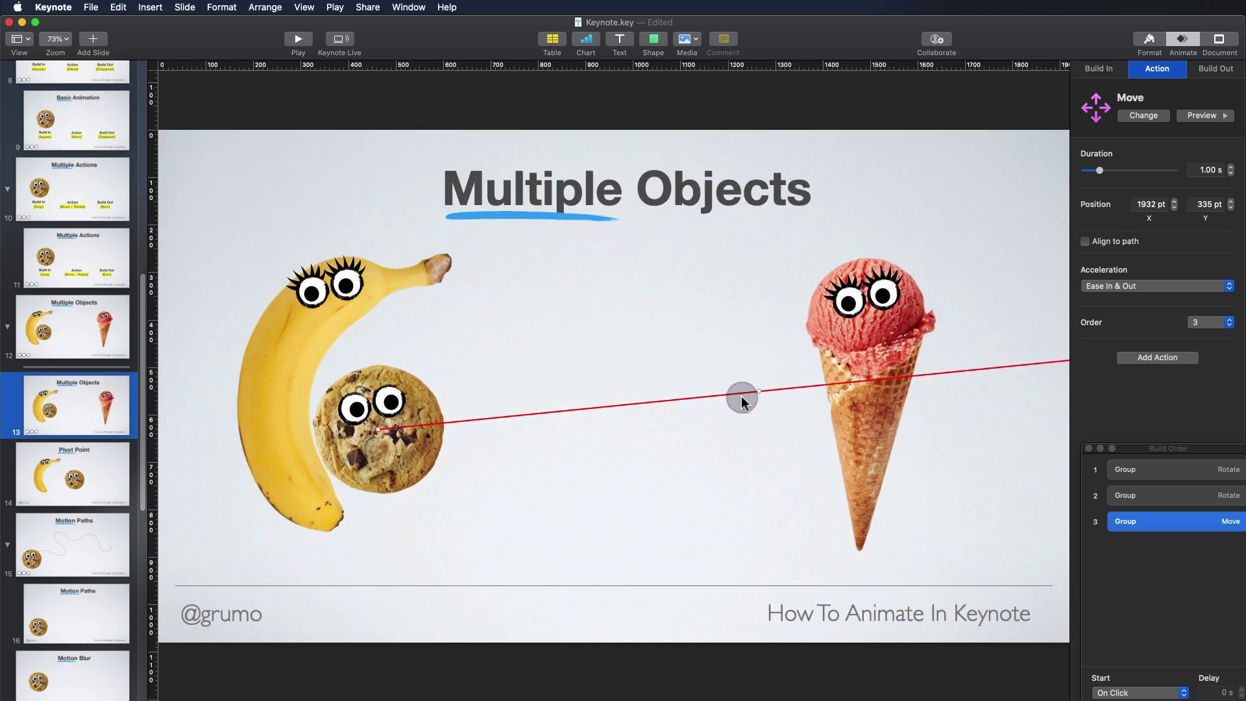
Step: Shorten the cookie's Move to 0.40 s with Acceleration set to None, previewing the faster move
click(1220, 117)
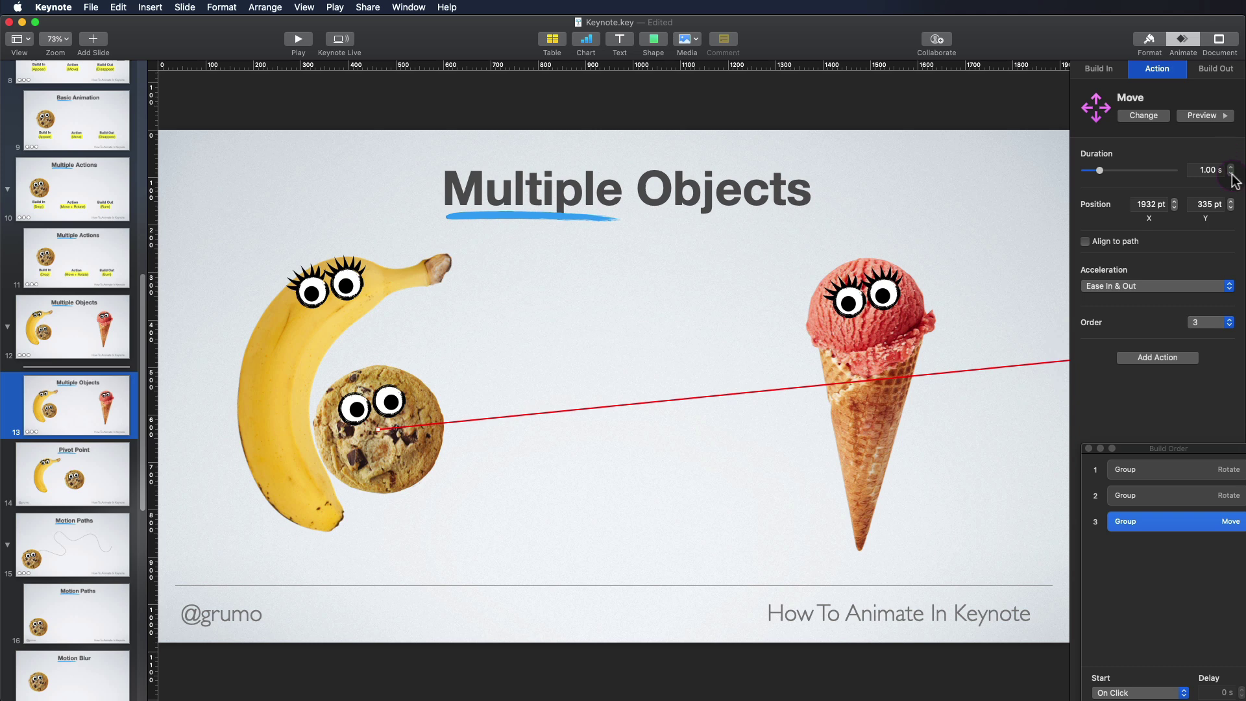
click(1231, 173)
click(1204, 115)
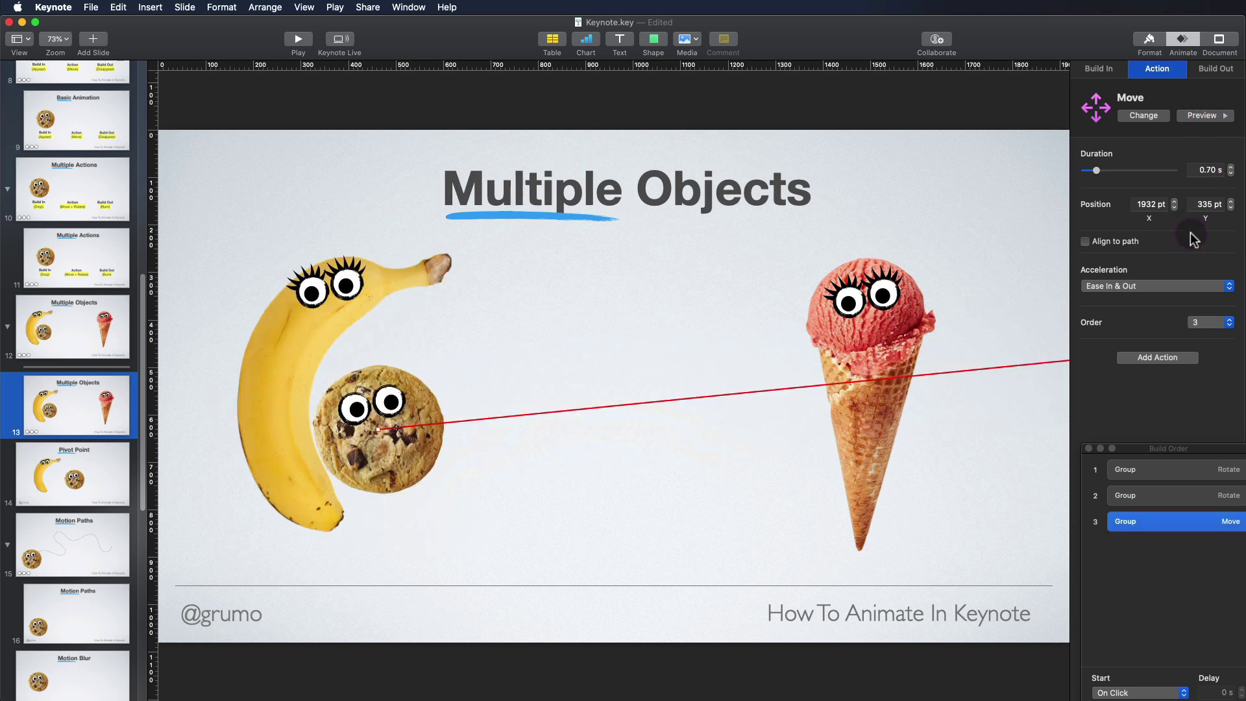
click(1136, 288)
click(1128, 290)
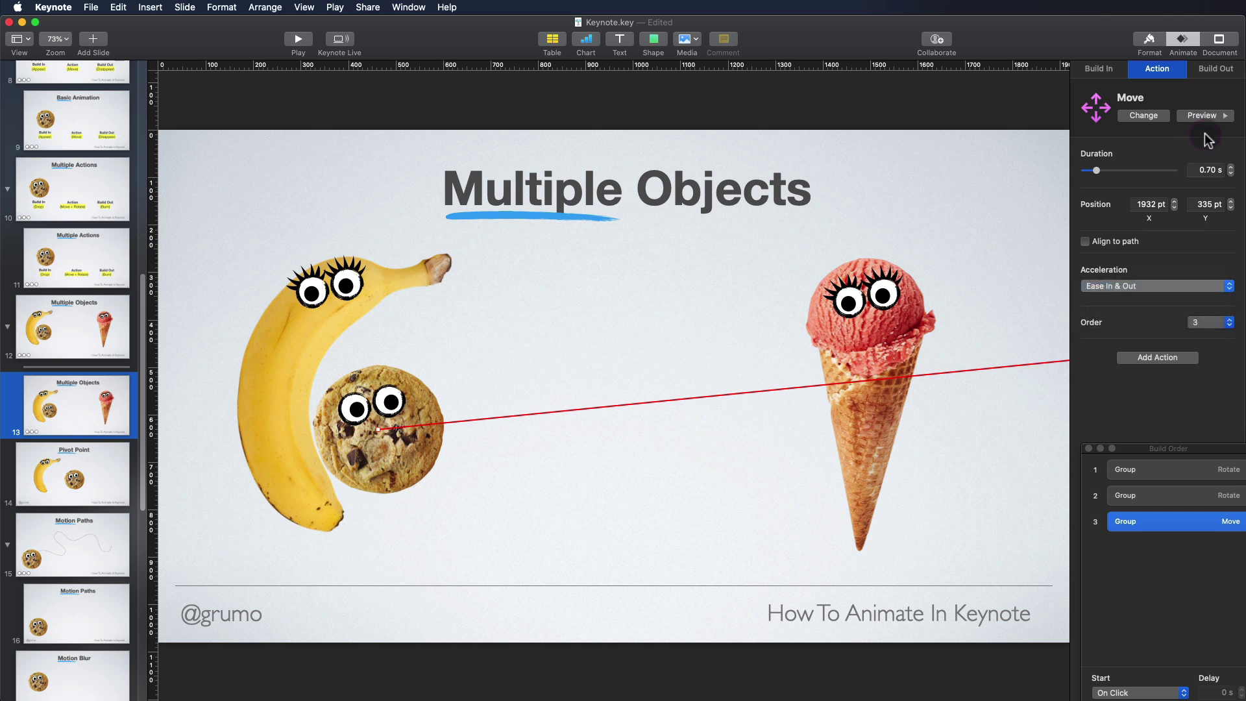
click(1223, 117)
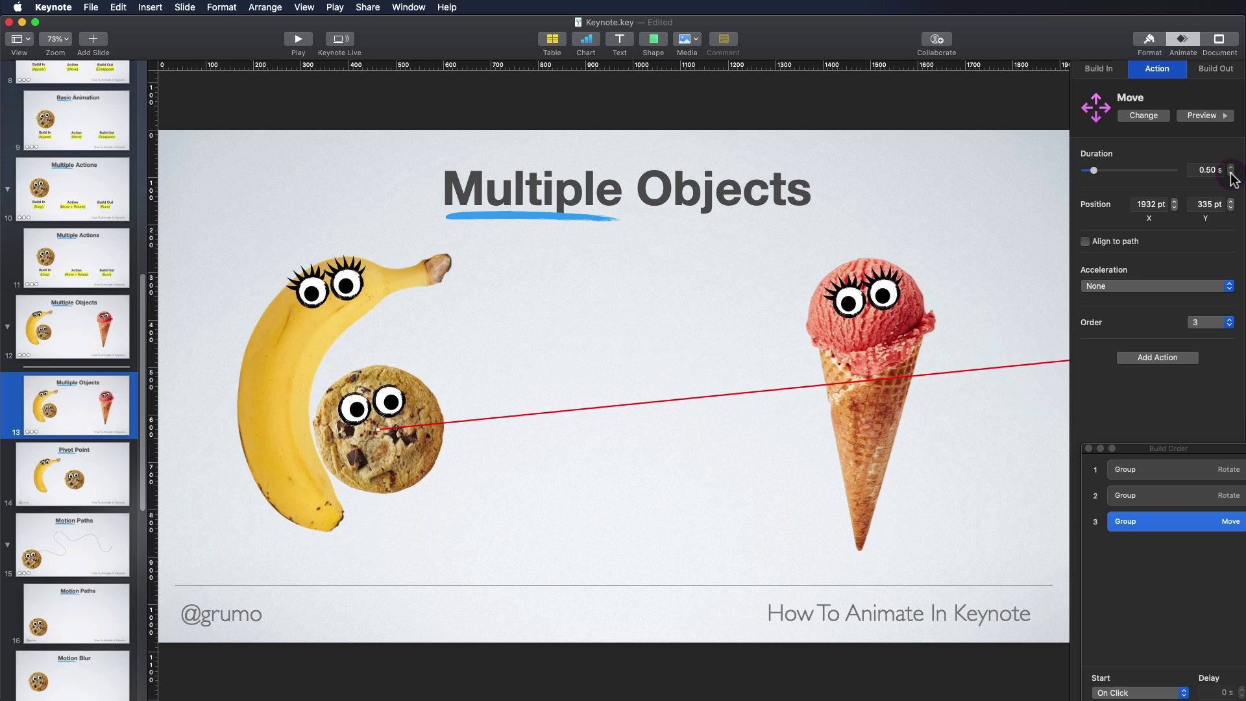
click(1219, 118)
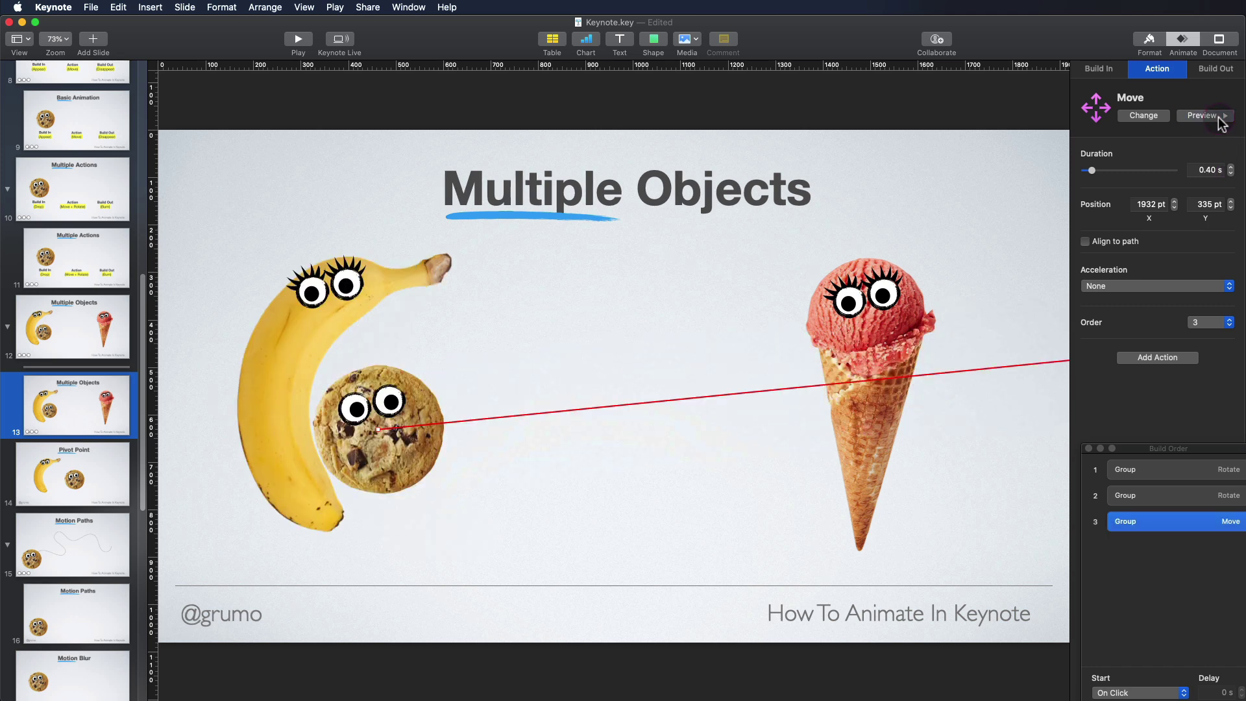
click(403, 431)
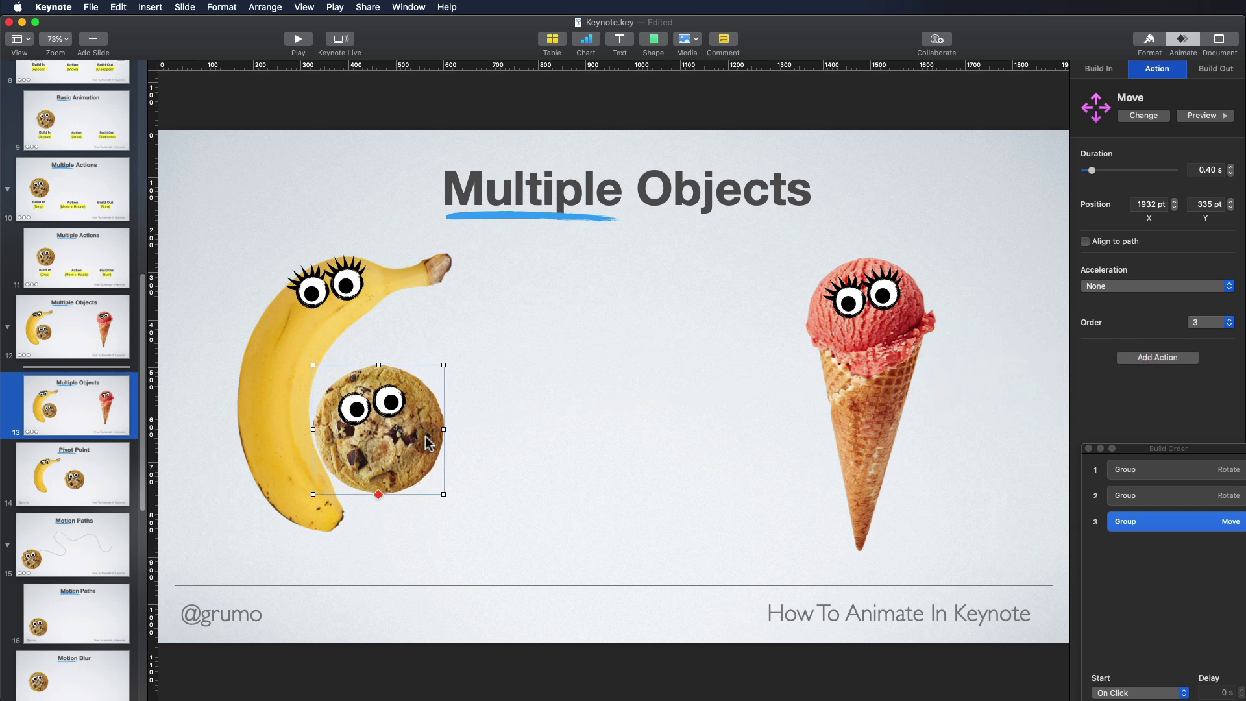
Step: Add a 1.00 s counterclockwise 45° Rotate action to the cookie and preview it
click(1176, 358)
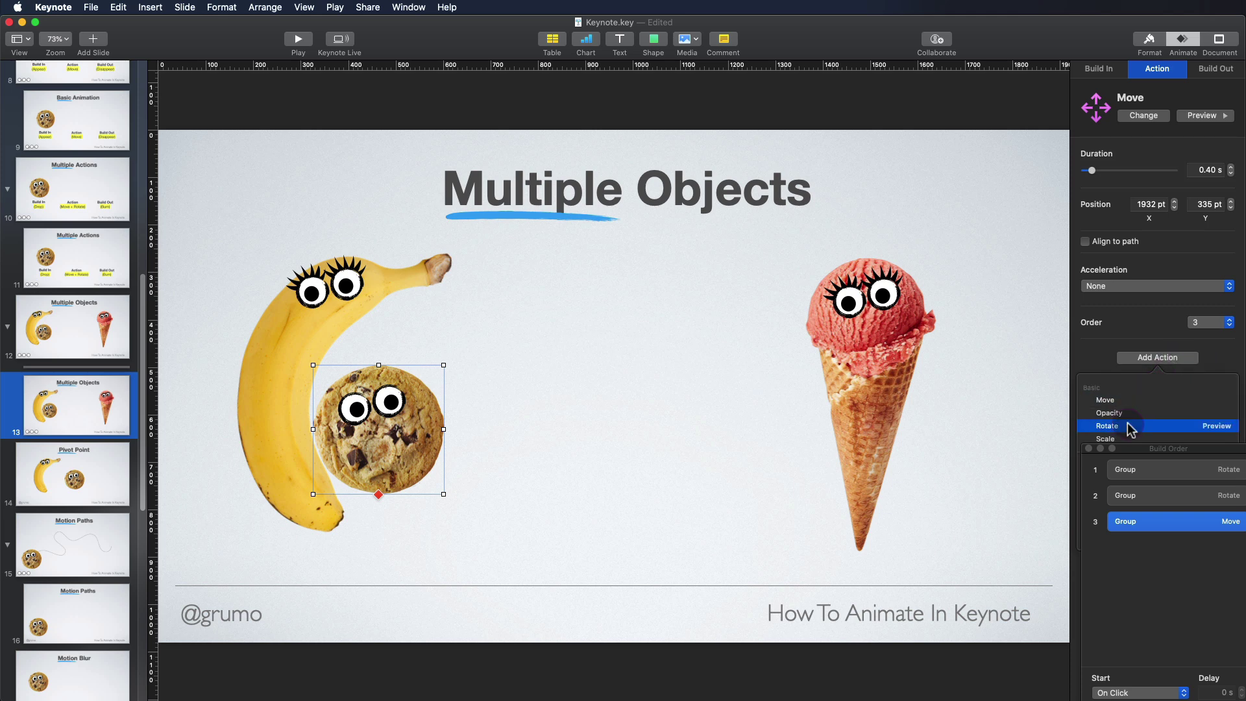
click(1184, 428)
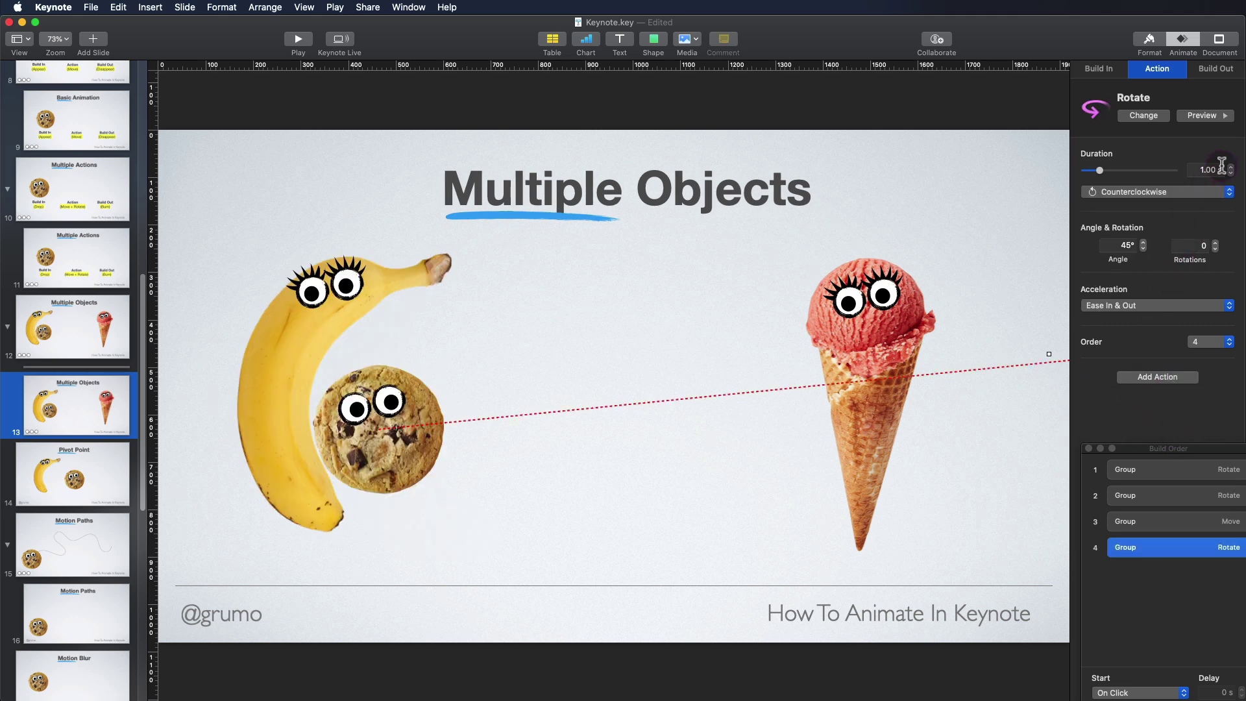
click(1220, 116)
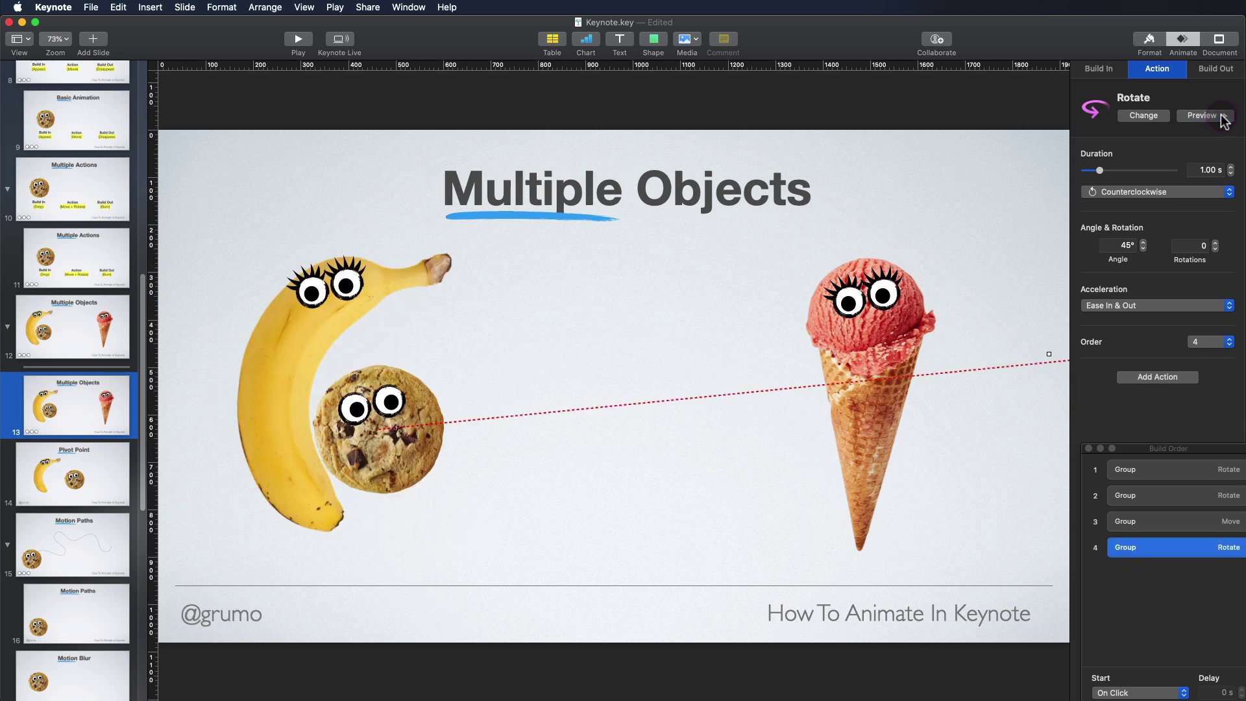